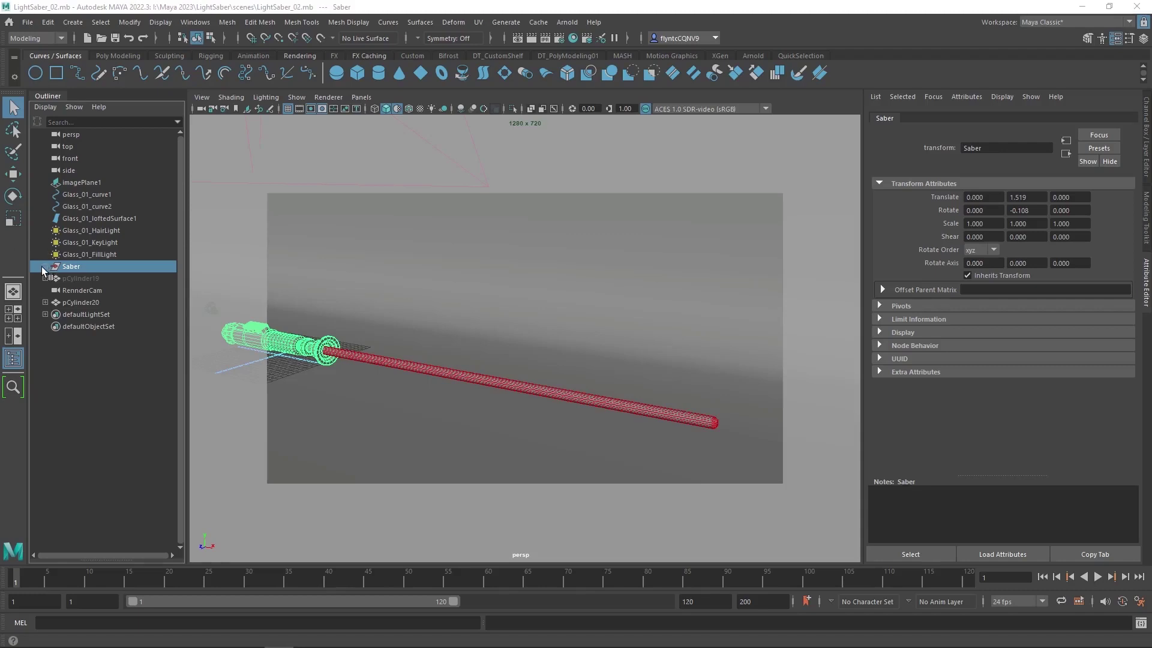
Select all parts of the Saber group, polySurface2 through SwitchGroup, together with the pCylinder20 blade.
{"action": "left_click_drag", "start_coordinate": [42, 267], "coordinate": [96, 268]}
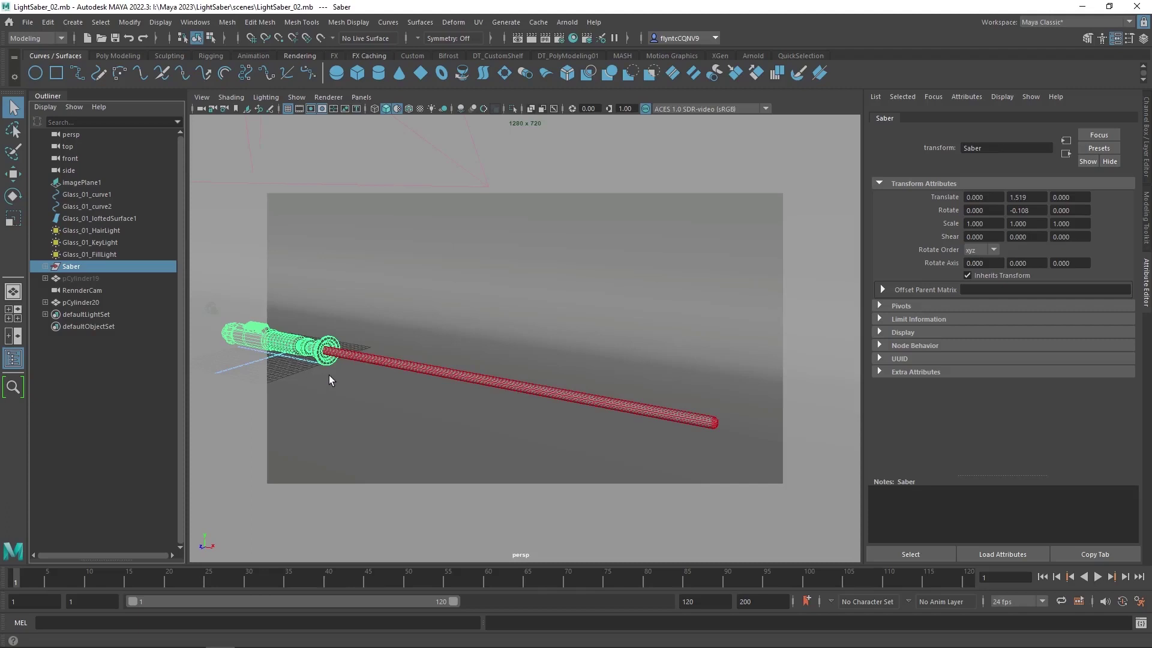
{"action": "left_click_drag", "start_coordinate": [329, 376], "coordinate": [262, 339], "text": "alt"}
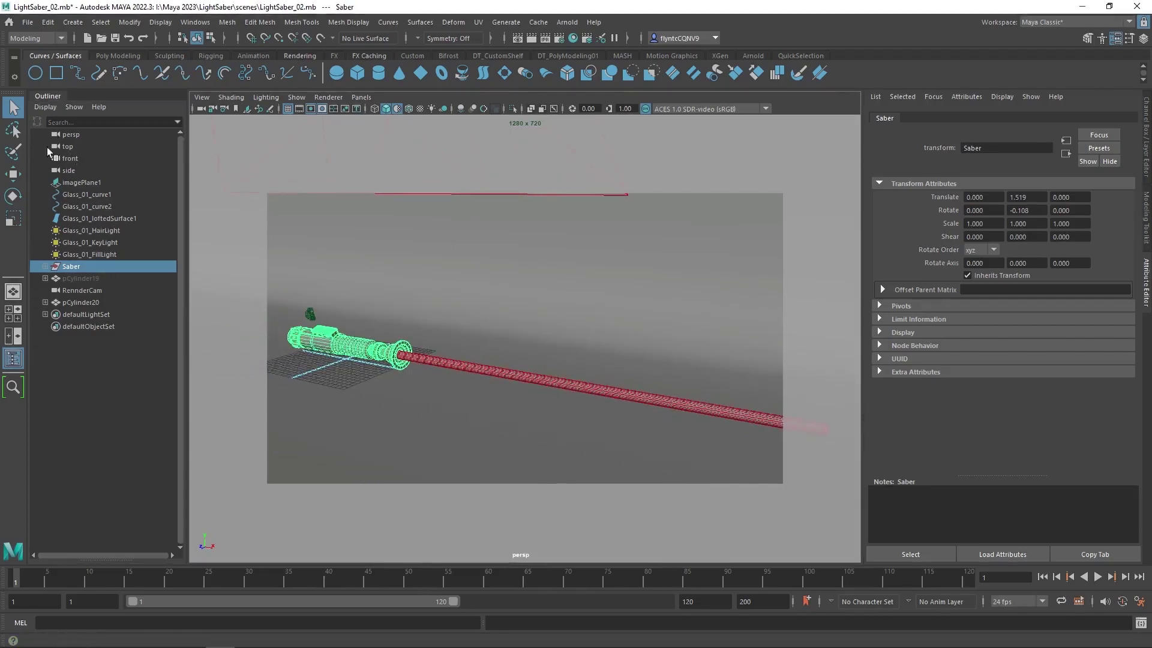
{"action": "left_click", "coordinate": [45, 267]}
{"action": "left_click", "coordinate": [82, 278]}
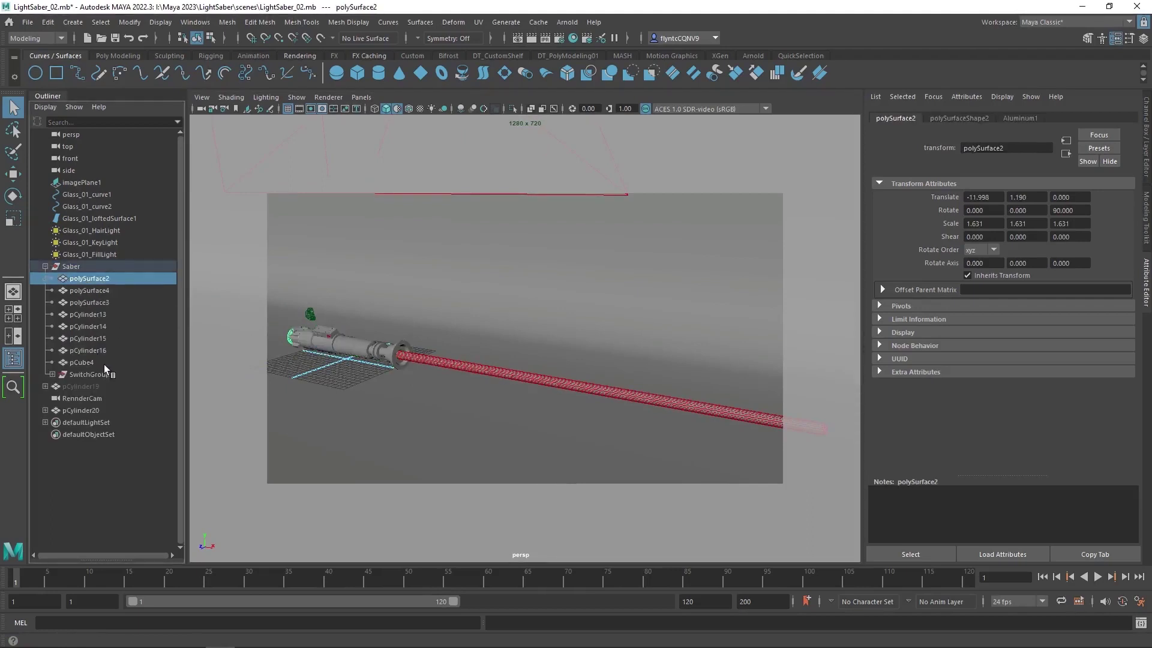
{"action": "left_click", "coordinate": [103, 363], "text": "shift"}
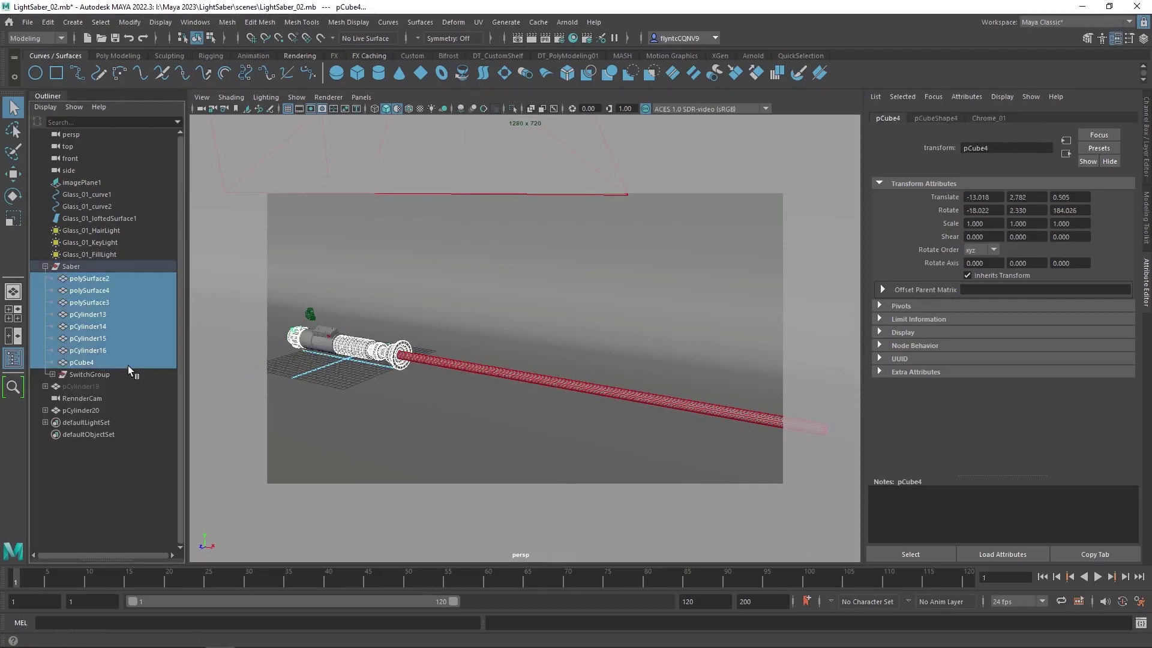
{"action": "left_click", "coordinate": [86, 374], "text": "shift"}
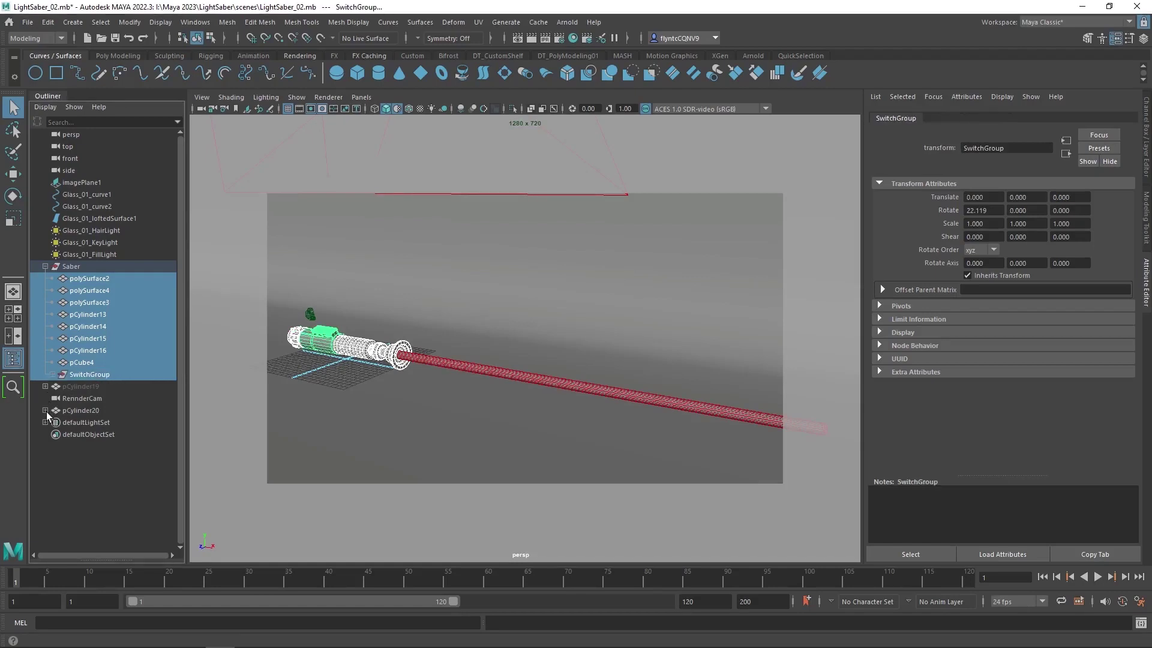
{"action": "left_click", "coordinate": [45, 411]}
{"action": "left_click", "coordinate": [90, 412]}
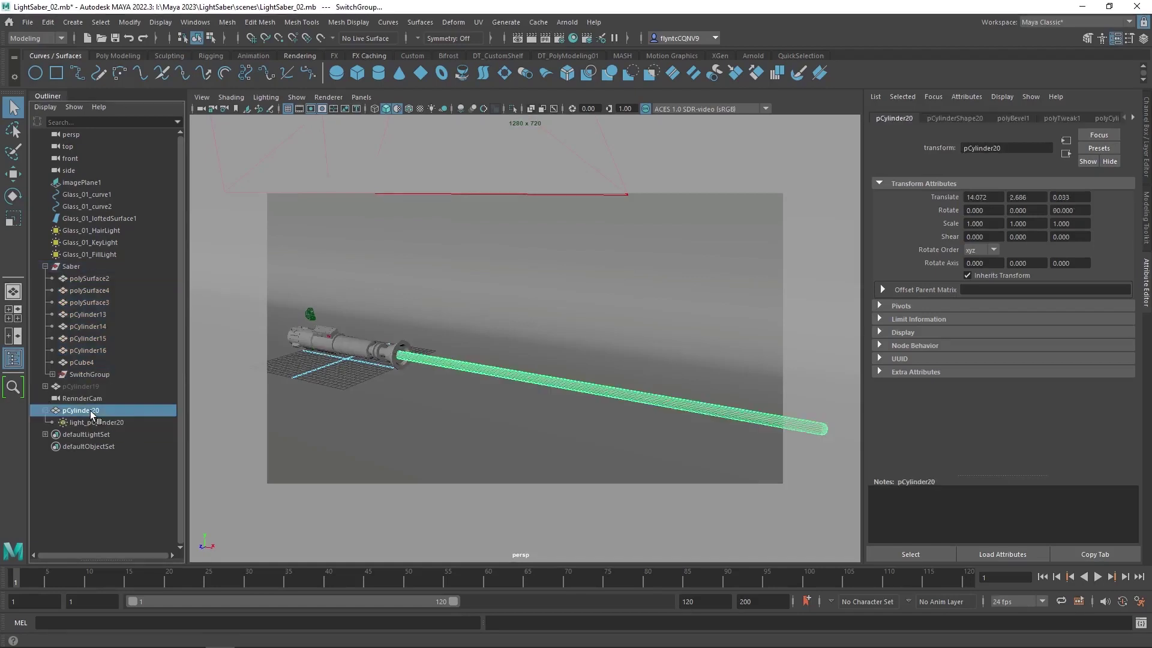
{"action": "left_click_drag", "start_coordinate": [99, 282], "coordinate": [102, 375], "text": "ctrl"}
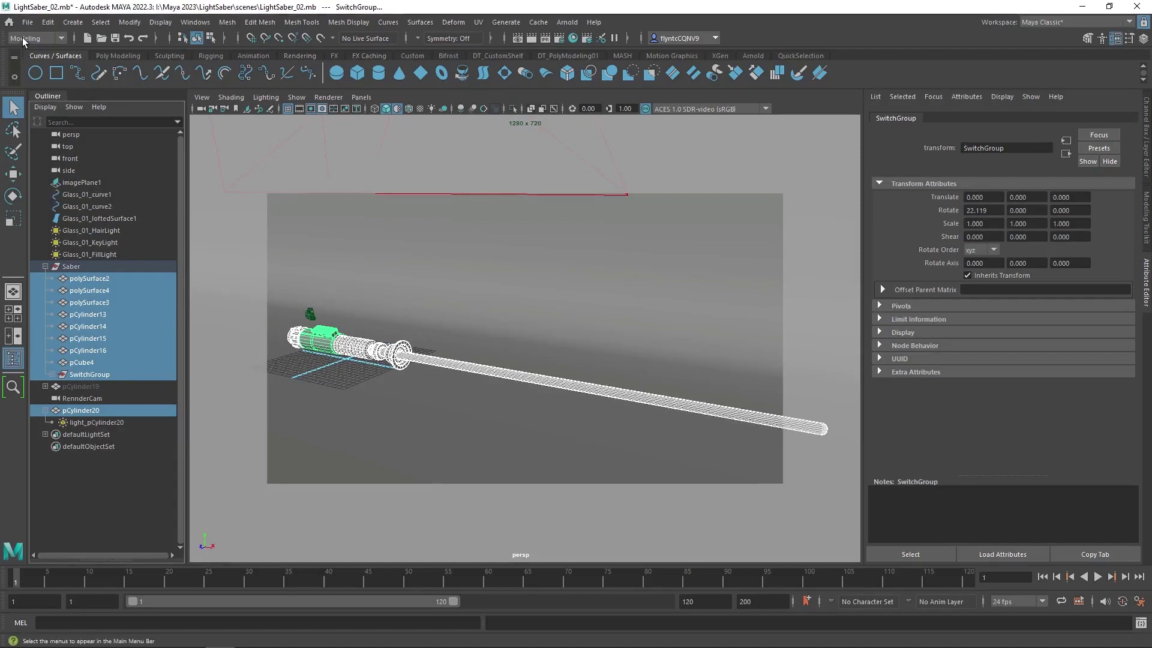
Start exporting the selection as an FBX export file named LKightSaber_01 in the scenes folder.
{"action": "left_click", "coordinate": [28, 23]}
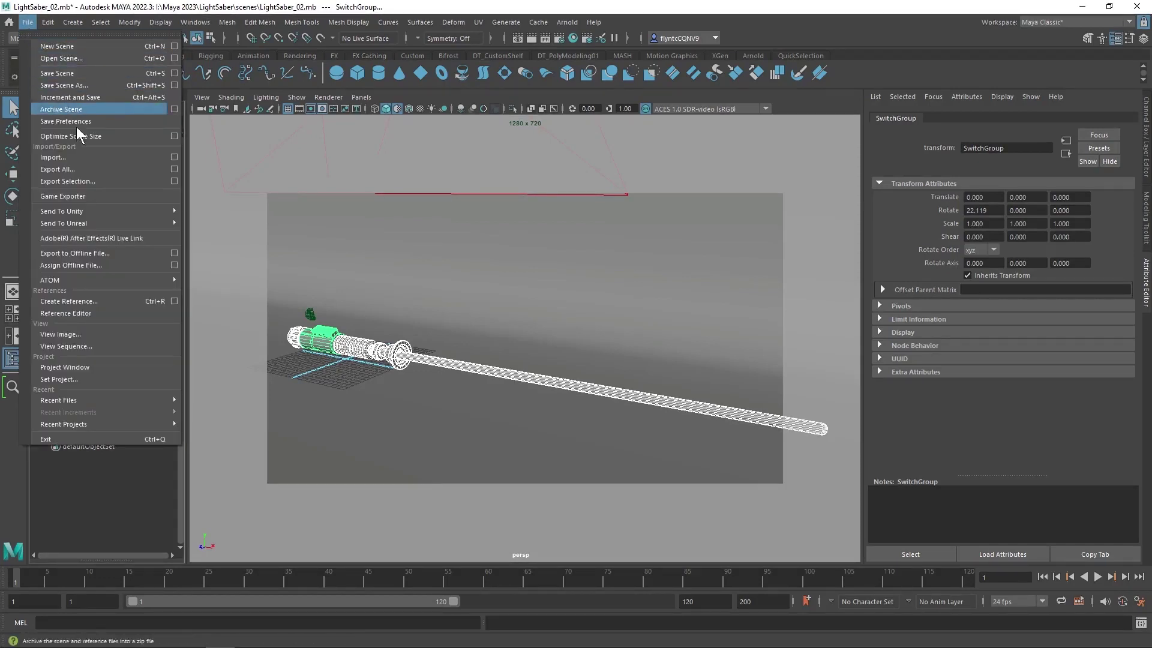
{"action": "left_click", "coordinate": [91, 182]}
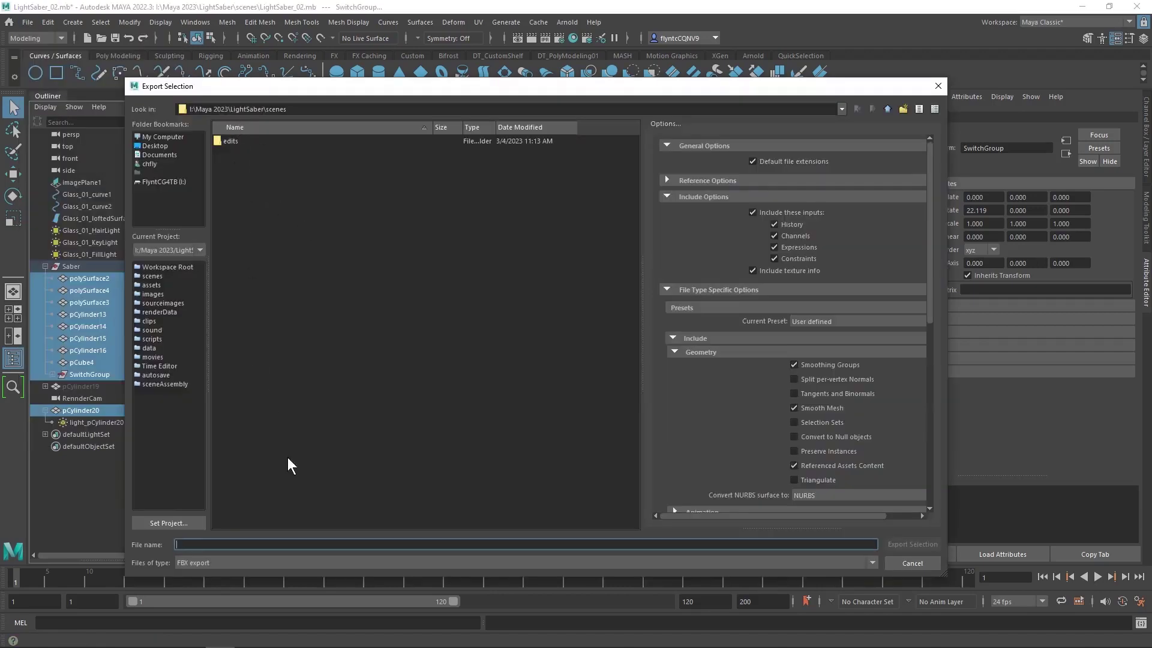
{"action": "left_click", "coordinate": [306, 569]}
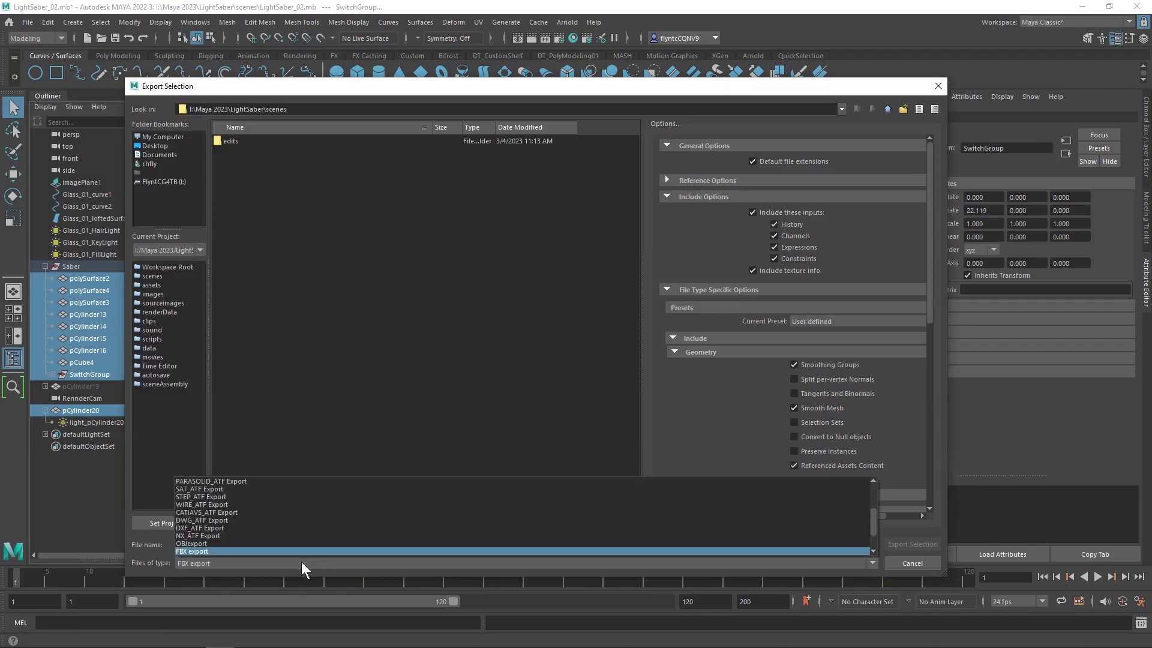
{"action": "left_click", "coordinate": [235, 551]}
{"action": "type", "text": "L"}
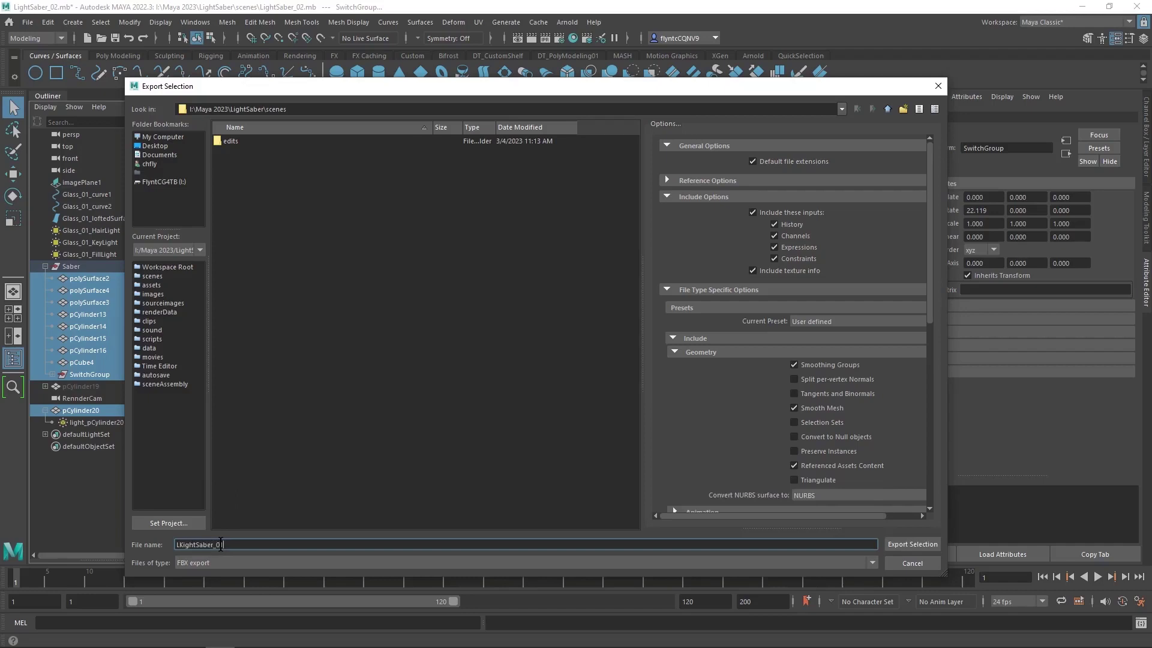
{"action": "type", "text": "KightSaber_01"}
Choose FBX 2016/2017 as the FBX file version and export the selection.
{"action": "scroll", "coordinate": [750, 390], "scroll_direction": "down", "scroll_amount": 6}
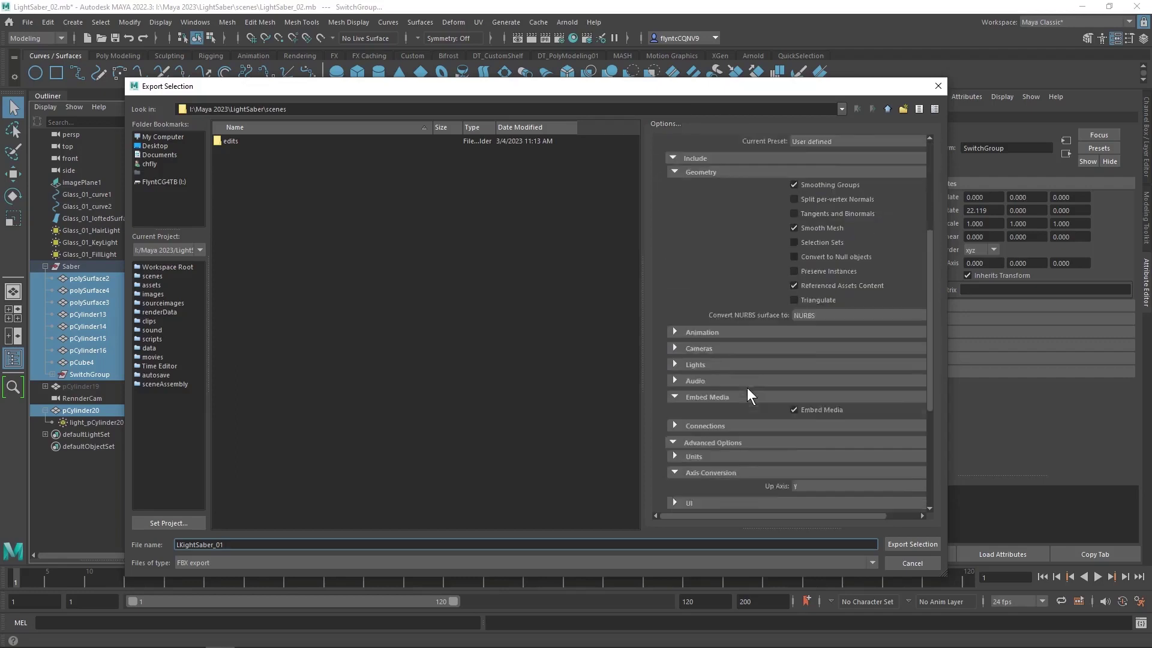
{"action": "scroll", "coordinate": [714, 366], "scroll_direction": "down", "scroll_amount": 3}
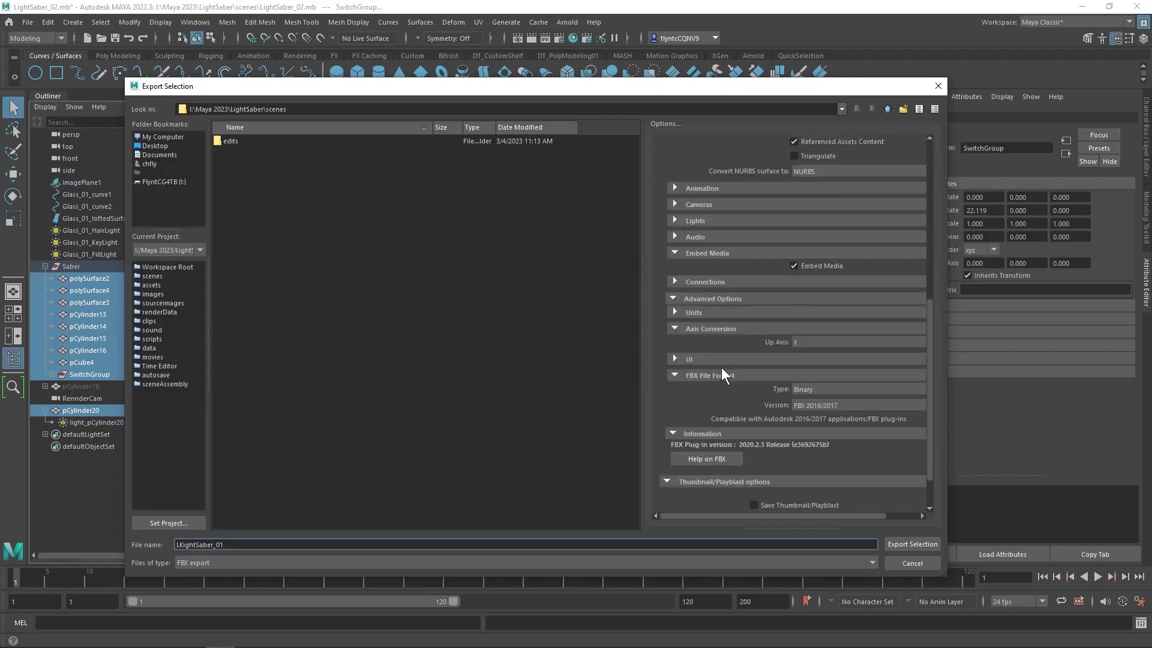
{"action": "scroll", "coordinate": [726, 375], "scroll_direction": "down", "scroll_amount": 1}
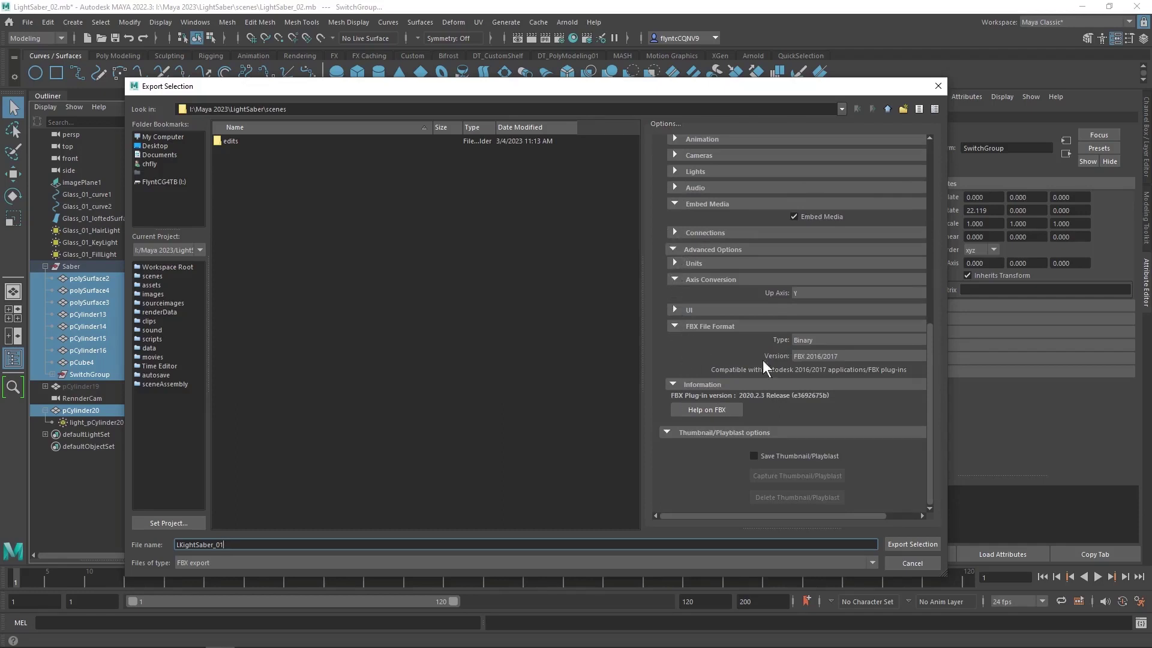
{"action": "left_click", "coordinate": [678, 326]}
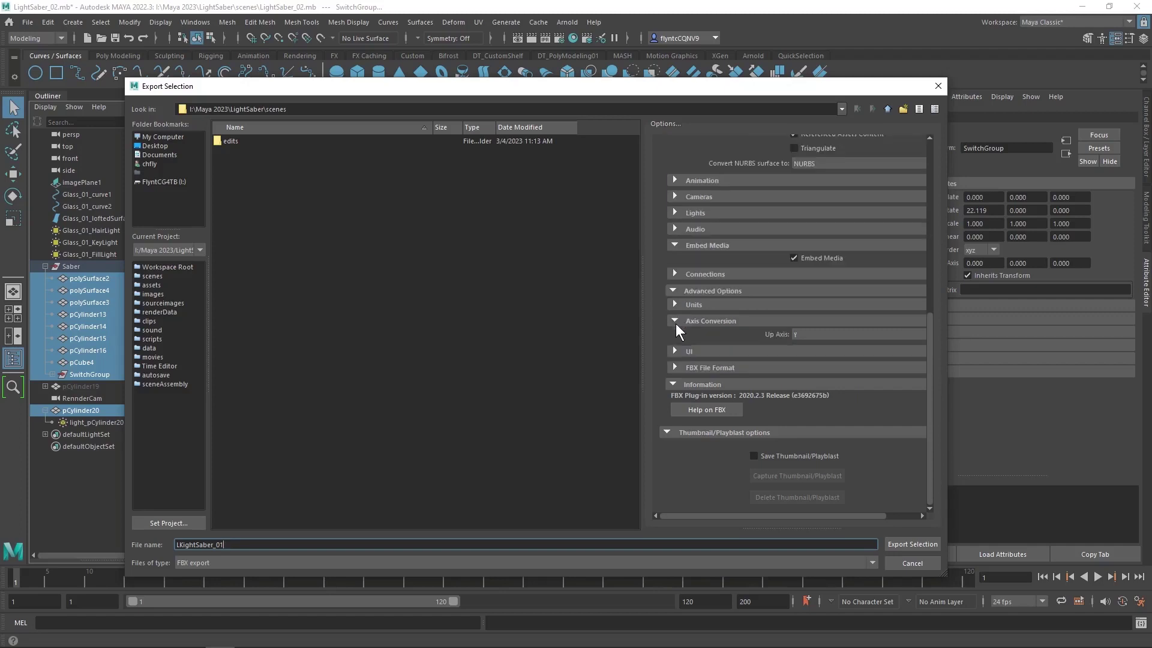
{"action": "left_click", "coordinate": [676, 324]}
{"action": "left_click", "coordinate": [675, 368]}
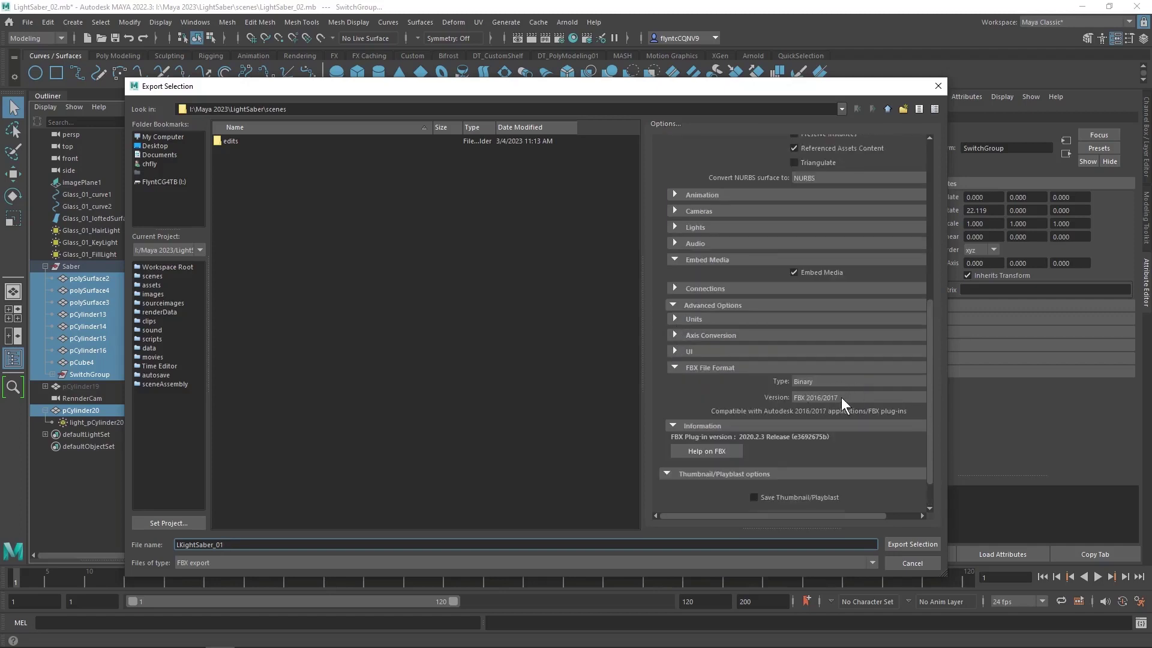
{"action": "left_click", "coordinate": [841, 398]}
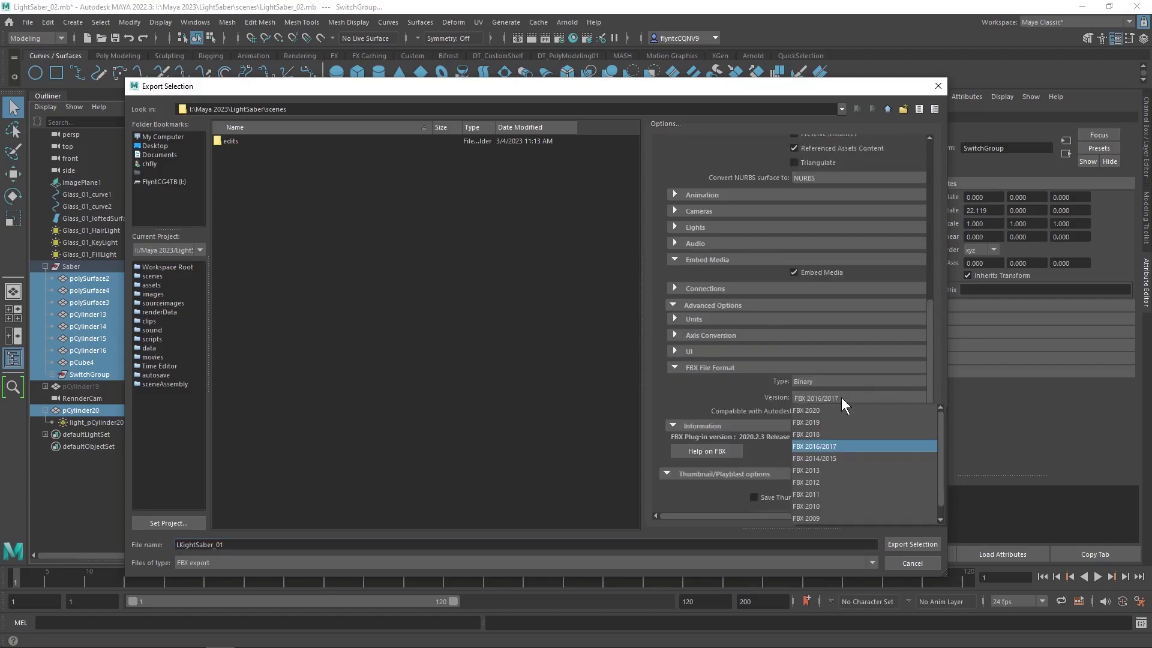
{"action": "left_click", "coordinate": [849, 448]}
{"action": "scroll", "coordinate": [725, 403], "scroll_direction": "down", "scroll_amount": 1}
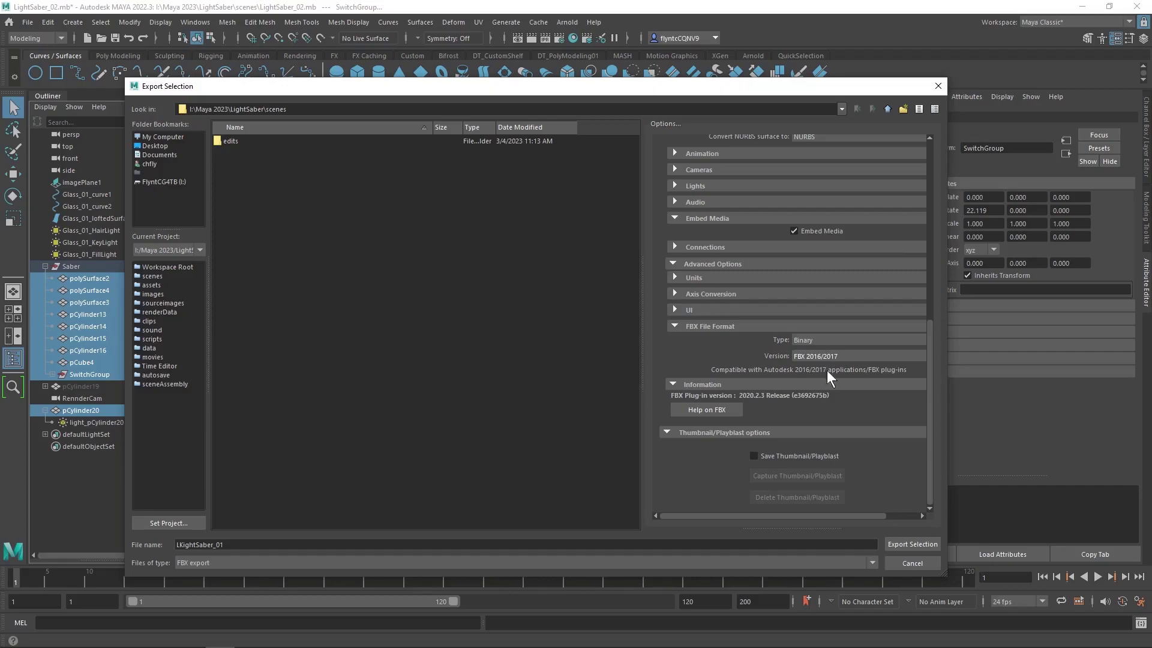
{"action": "left_click", "coordinate": [913, 545]}
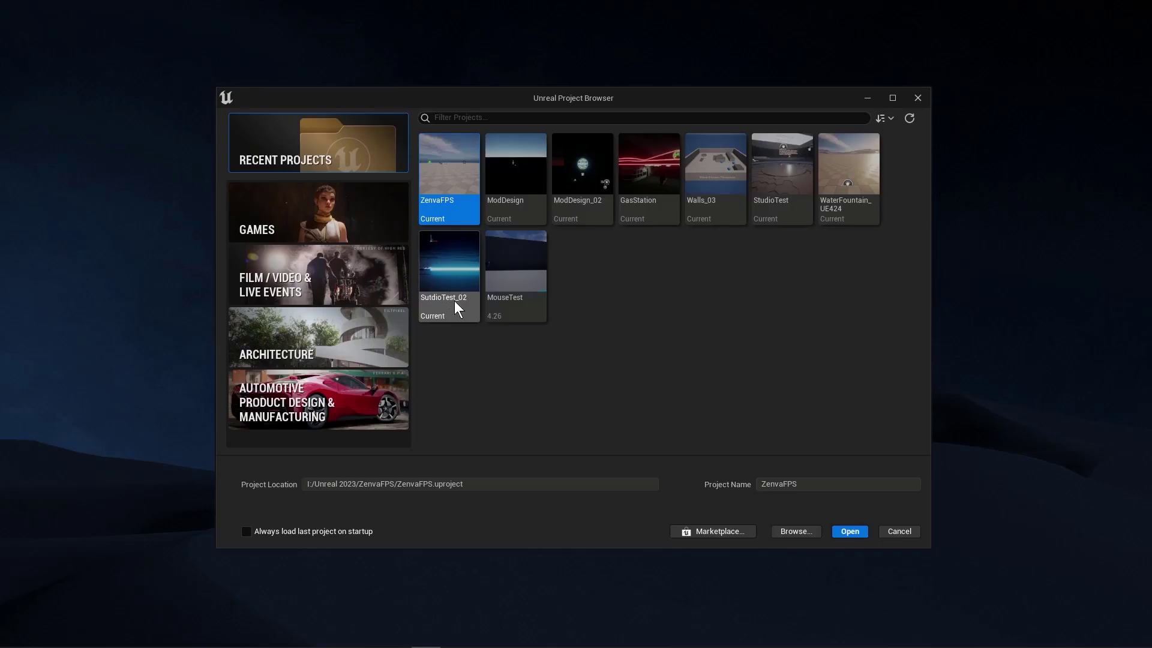
Switch to Unreal Engine and create a project named LightSaber_02 from the automotive Photo Studio template.
{"action": "left_click_drag", "start_coordinate": [628, 93], "coordinate": [615, 91]}
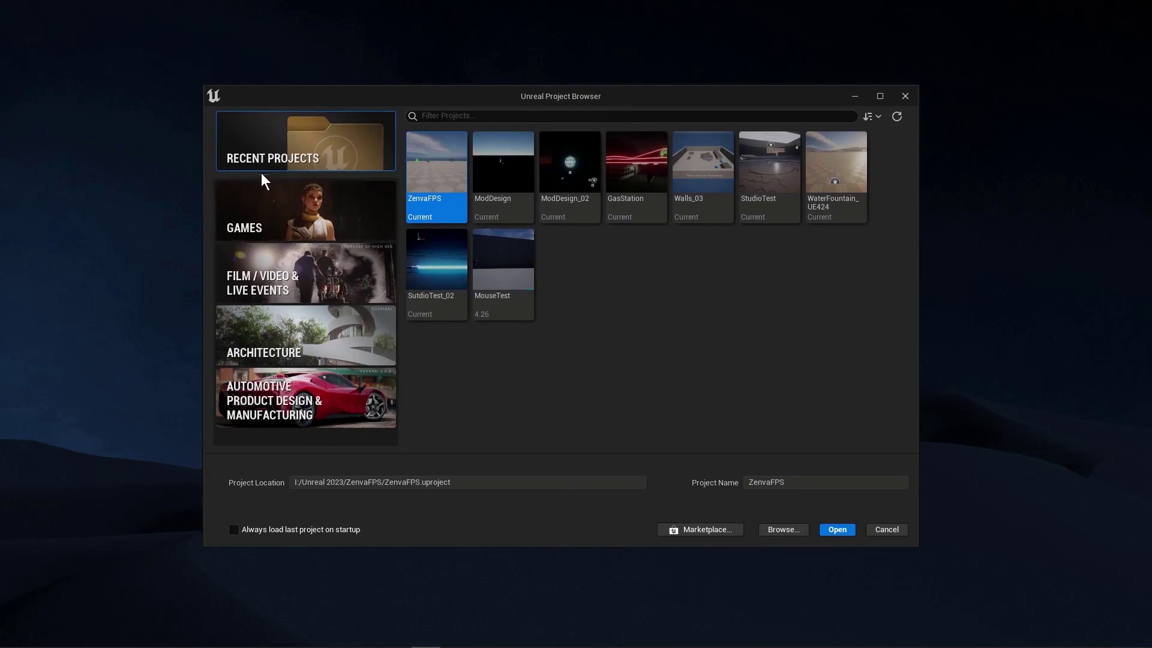
{"action": "left_click", "coordinate": [336, 408]}
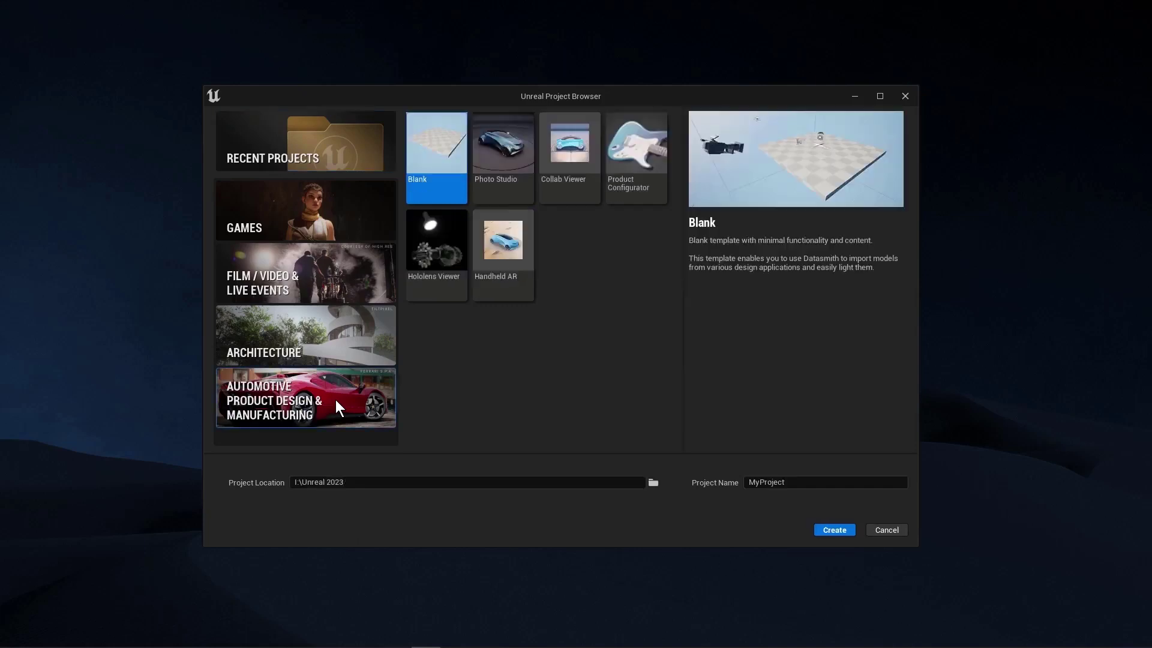
{"action": "left_click", "coordinate": [505, 149]}
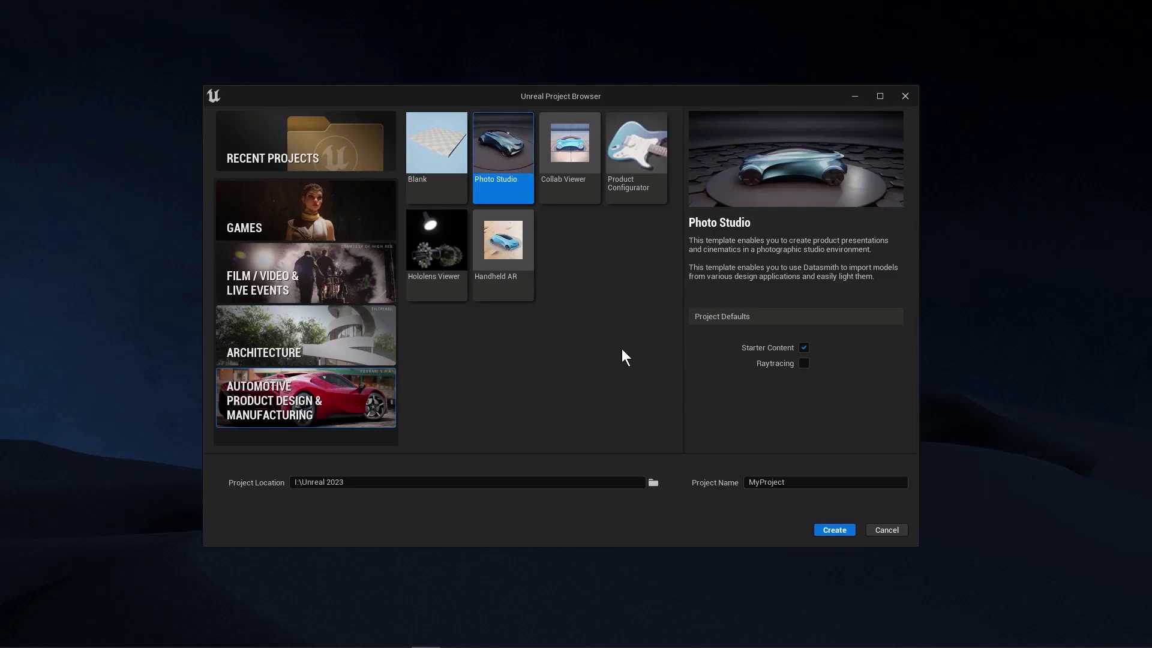
{"action": "left_click", "coordinate": [790, 478]}
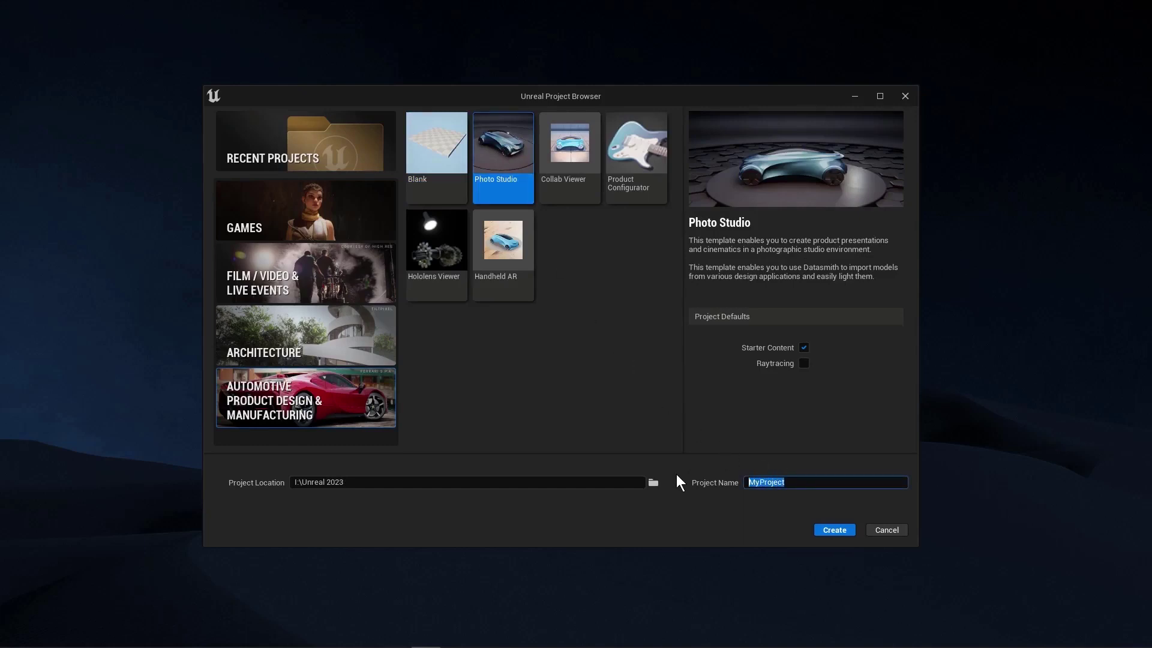
{"action": "type", "text": "LightSaber_02"}
{"action": "left_click", "coordinate": [838, 530]}
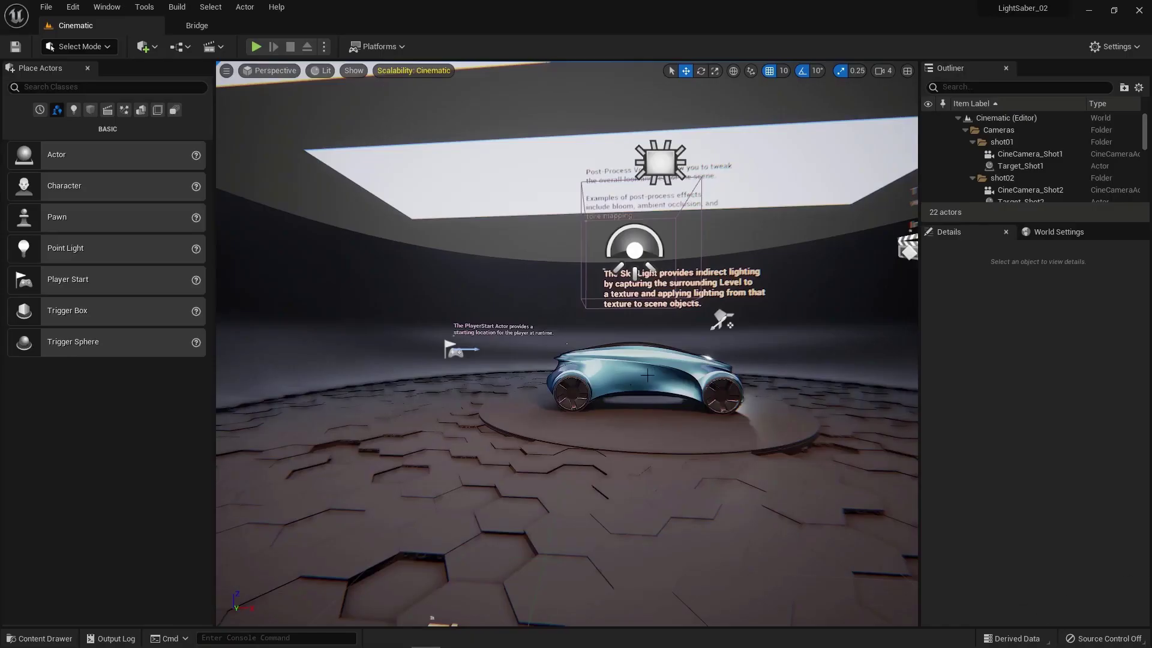
{"action": "left_click", "coordinate": [647, 375]}
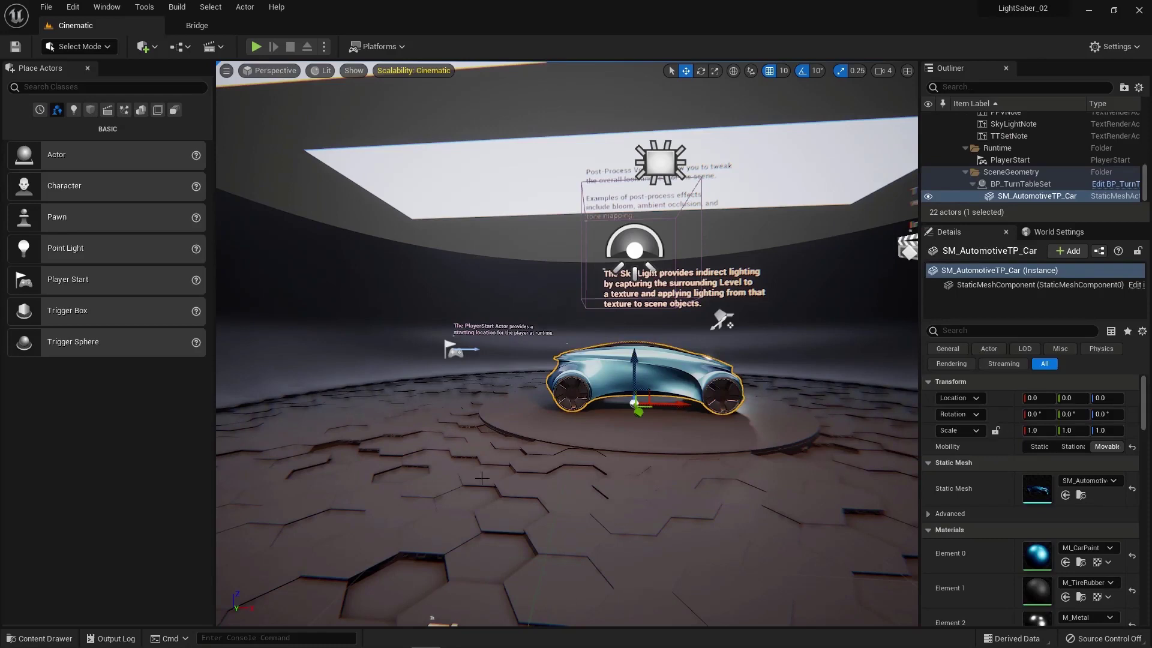
{"action": "left_click", "coordinate": [372, 207]}
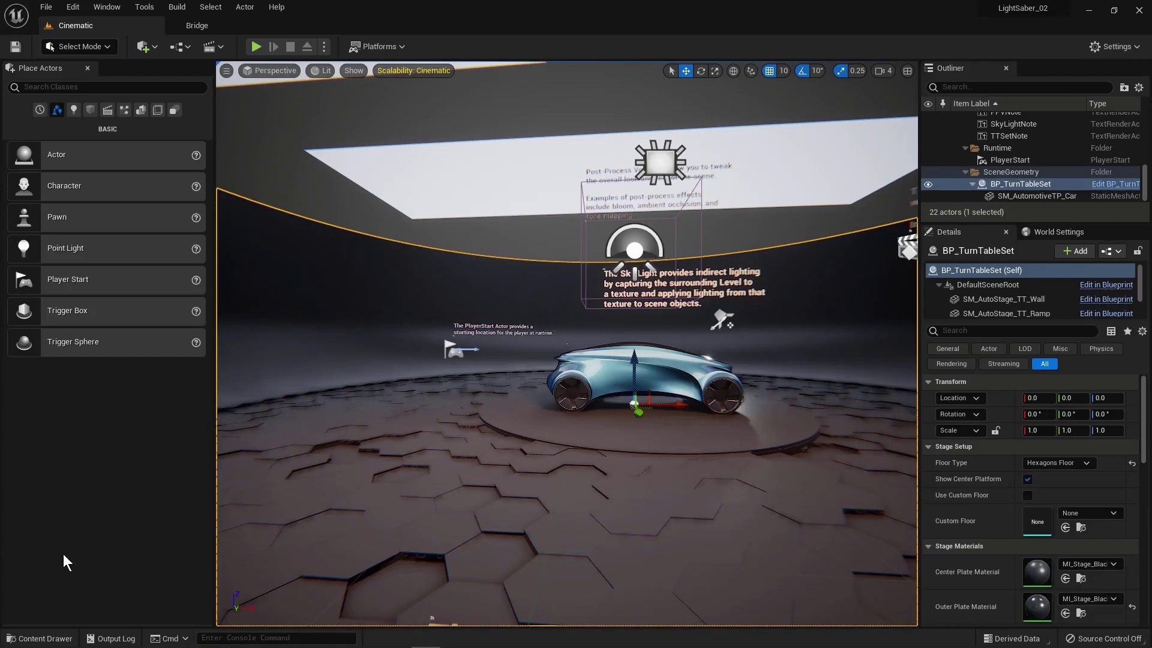
Create a level named Level_01 in the Content folder, then open it, saving the new level.
{"action": "left_click", "coordinate": [48, 640]}
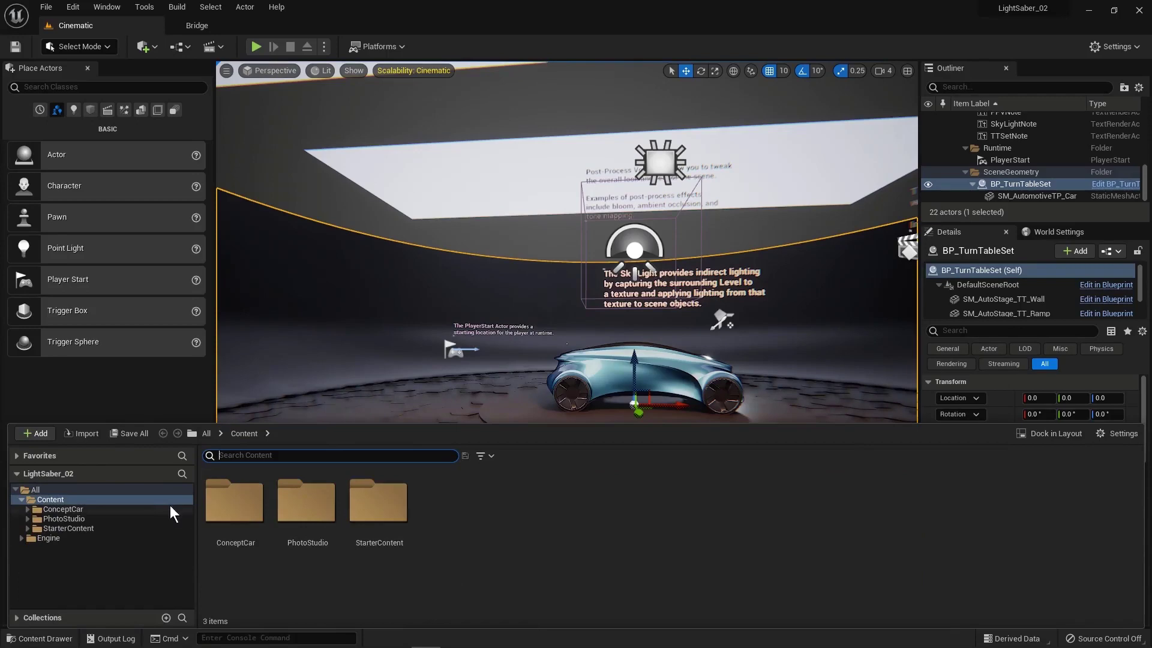
{"action": "left_click", "coordinate": [487, 509]}
{"action": "right_click", "coordinate": [487, 507]}
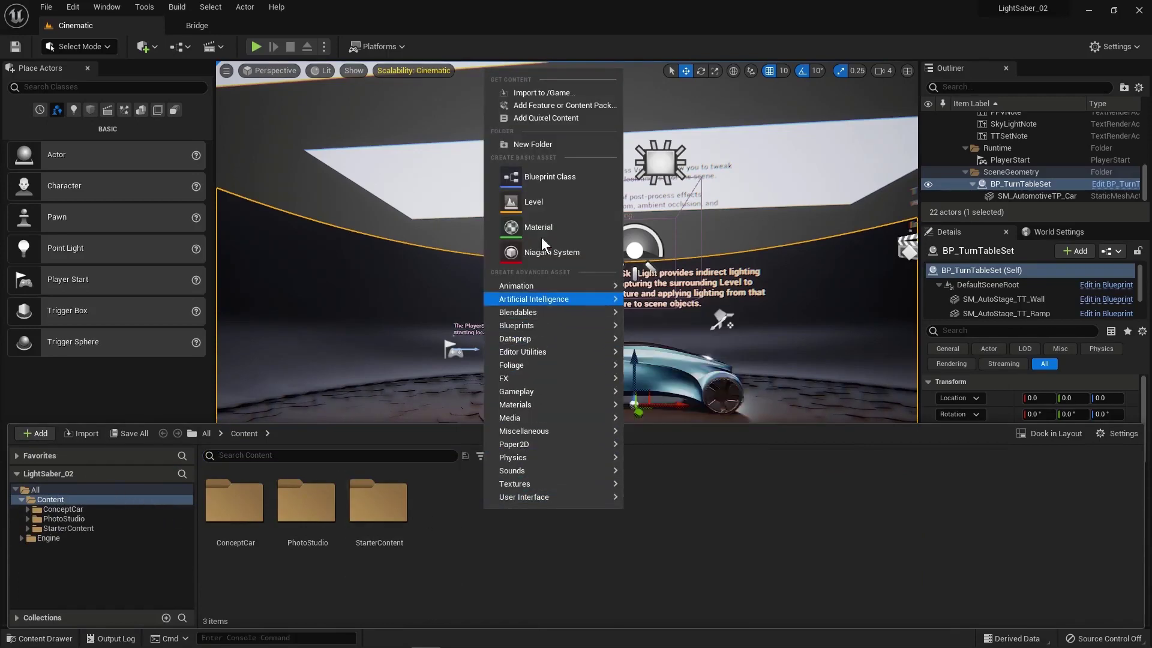
{"action": "left_click", "coordinate": [543, 204]}
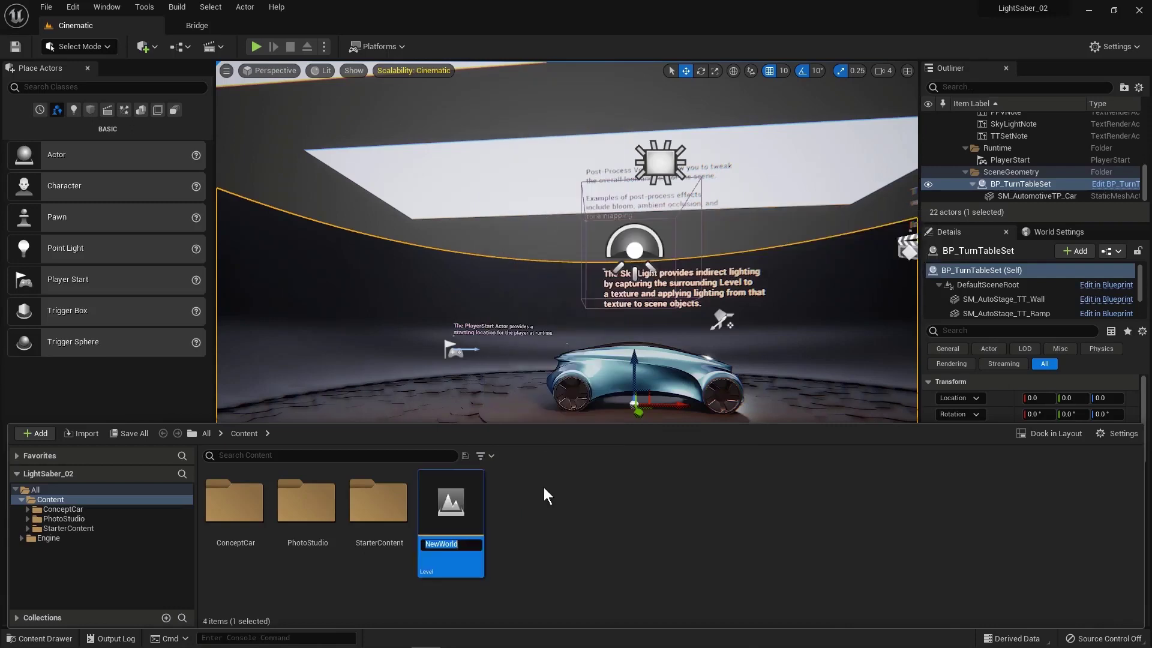
{"action": "type", "text": "Level_01"}
{"action": "key", "text": "Return"}
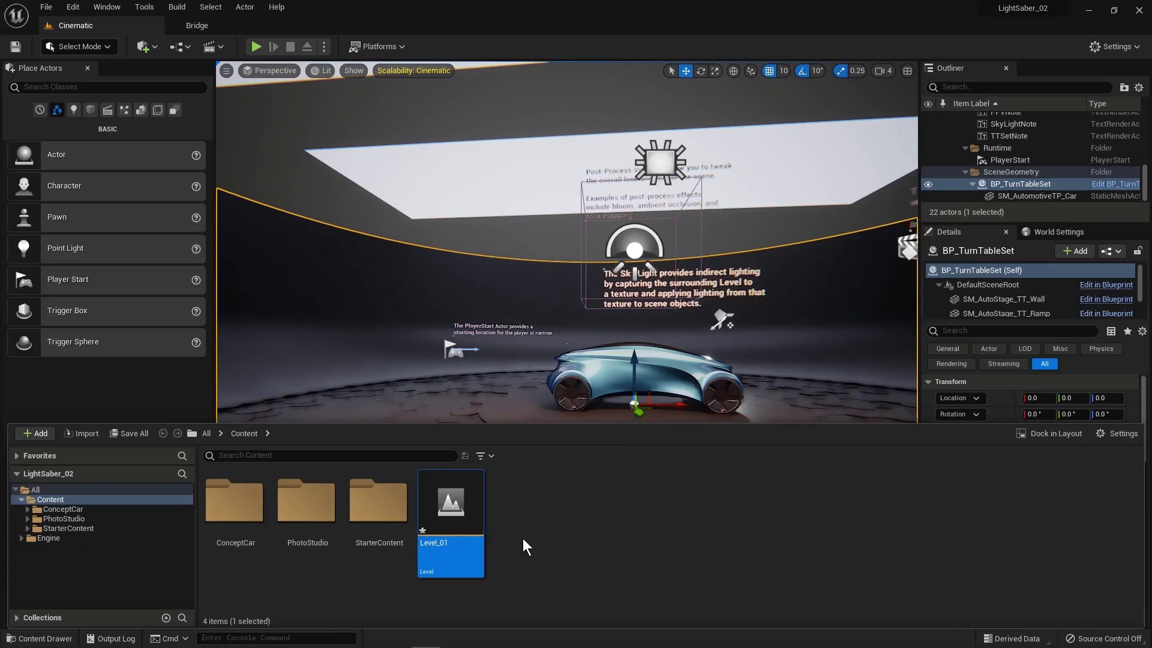
{"action": "double_click", "coordinate": [453, 504]}
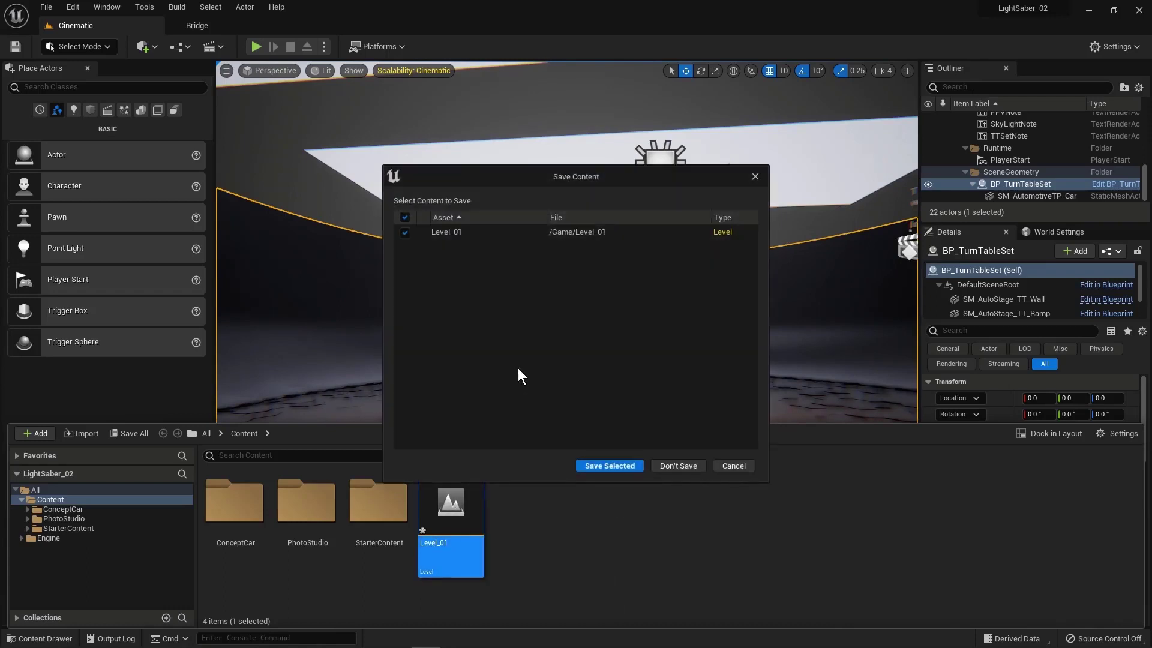
{"action": "left_click", "coordinate": [612, 465]}
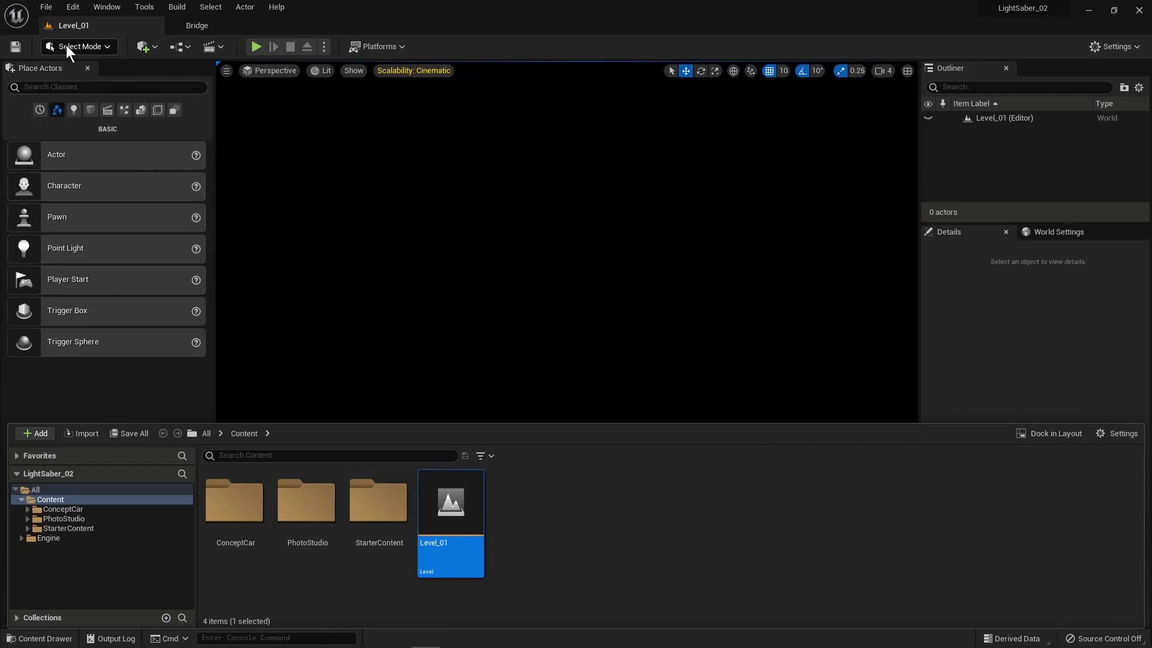
{"action": "left_click", "coordinate": [153, 47]}
{"action": "mouse_move", "coordinate": [180, 198]}
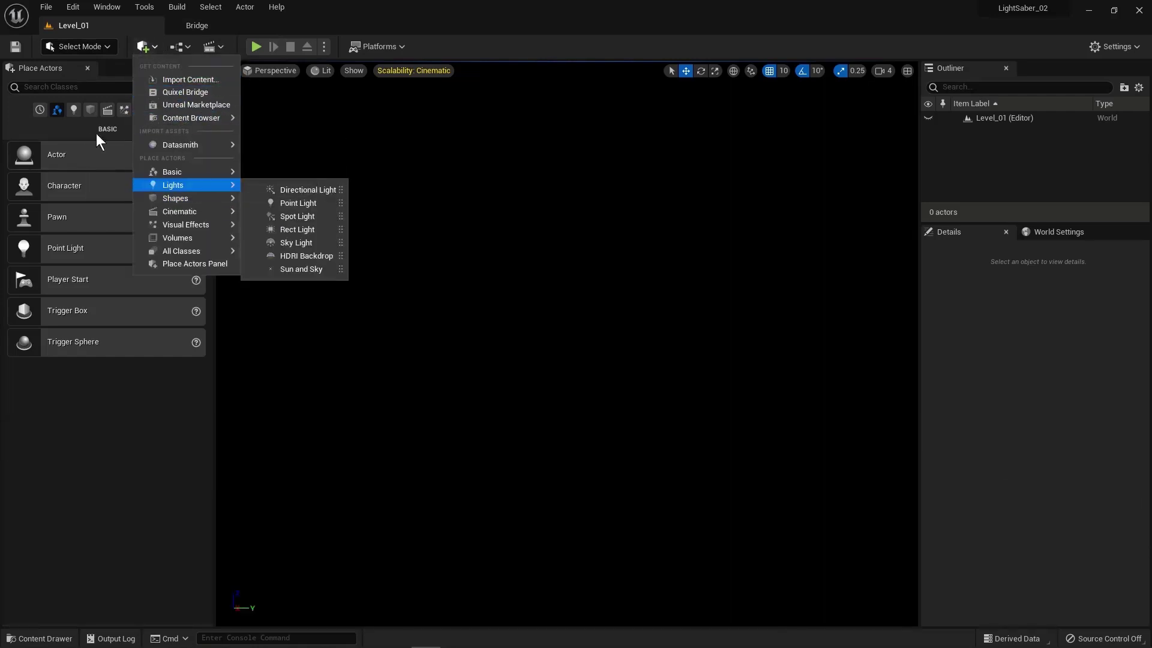
{"action": "left_click", "coordinate": [21, 115]}
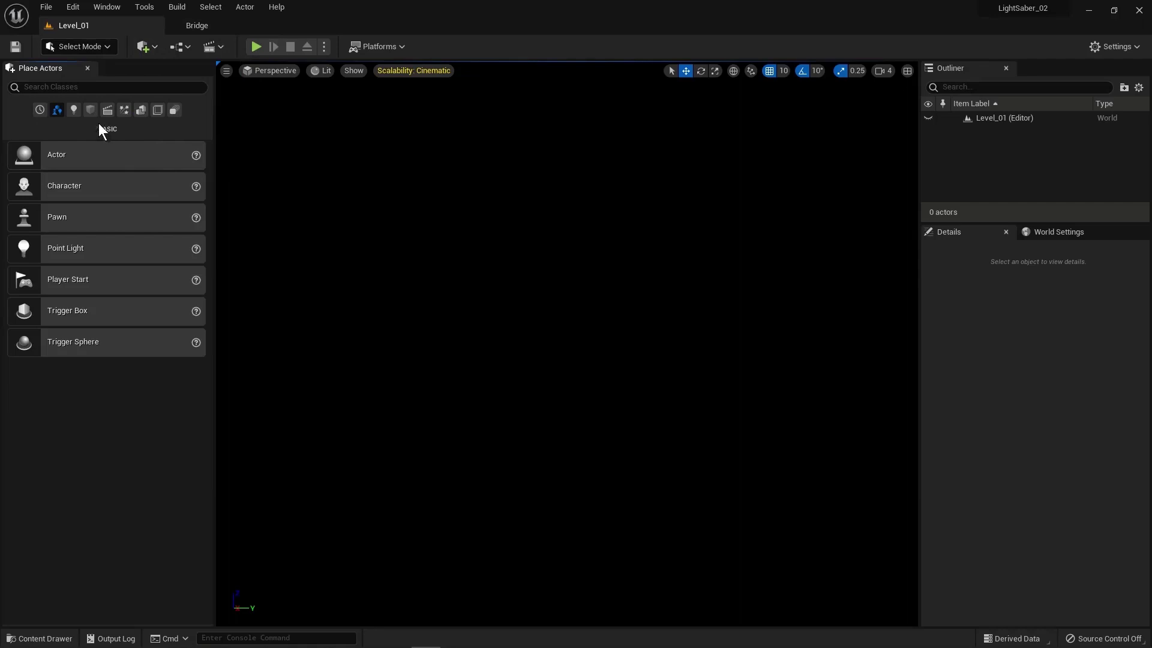
Place a directional light in the empty level and a sky light just below it.
{"action": "left_click", "coordinate": [113, 6]}
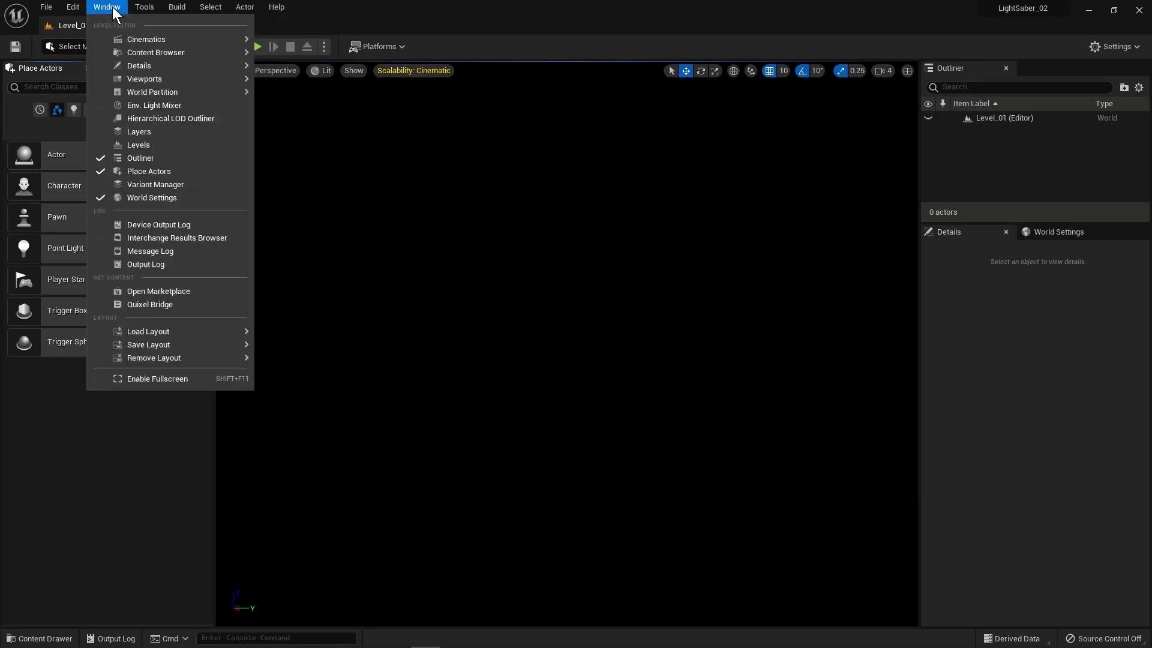
{"action": "left_click", "coordinate": [178, 174]}
{"action": "left_click", "coordinate": [73, 110]}
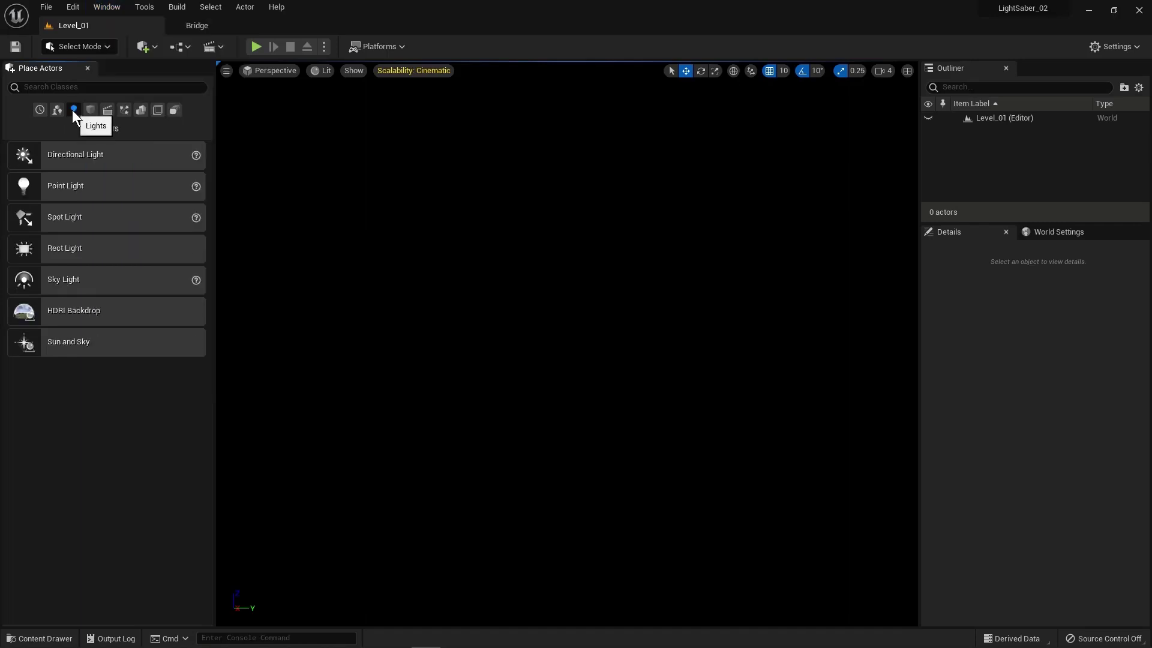
{"action": "left_click_drag", "start_coordinate": [85, 156], "coordinate": [534, 264]}
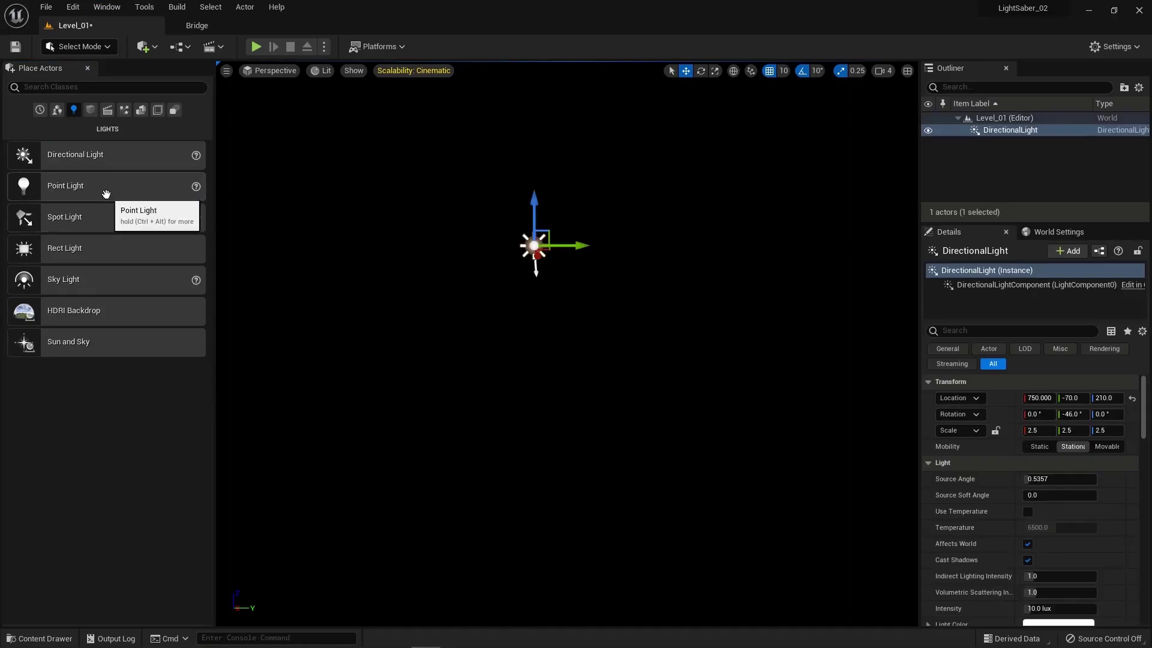
{"action": "left_click_drag", "start_coordinate": [121, 294], "coordinate": [534, 301]}
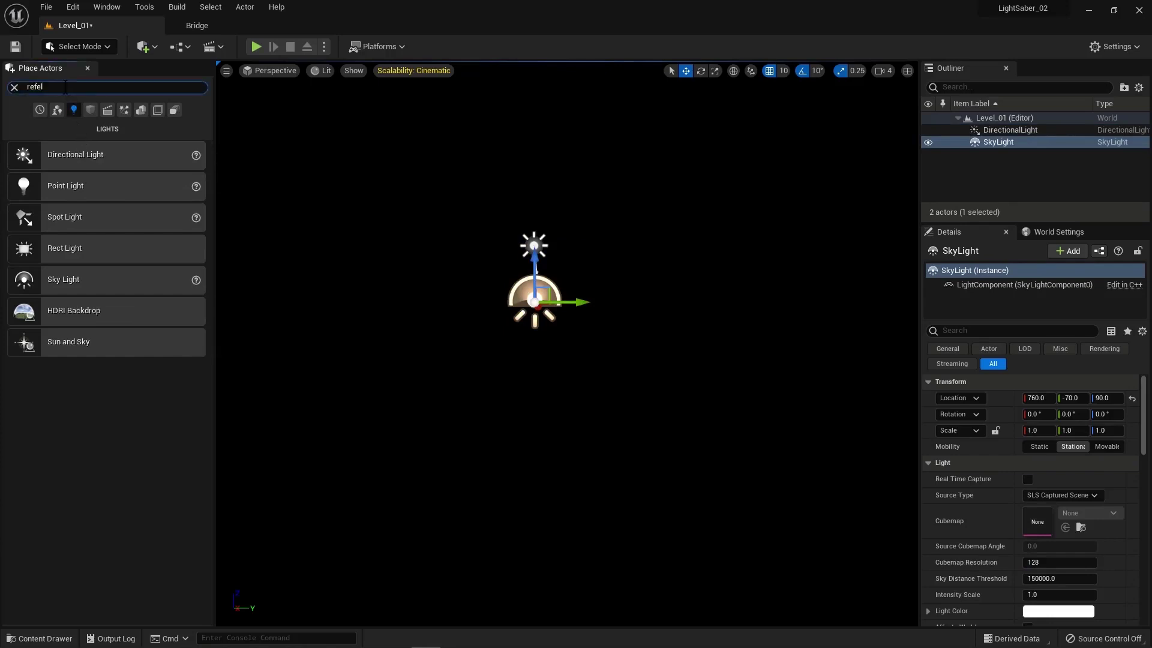
Search the placeable actors for "ref" and place a Sphere Reflection Capture below the sky light.
{"action": "key", "text": "BackSpace"}
{"action": "key", "text": "BackSpace"}
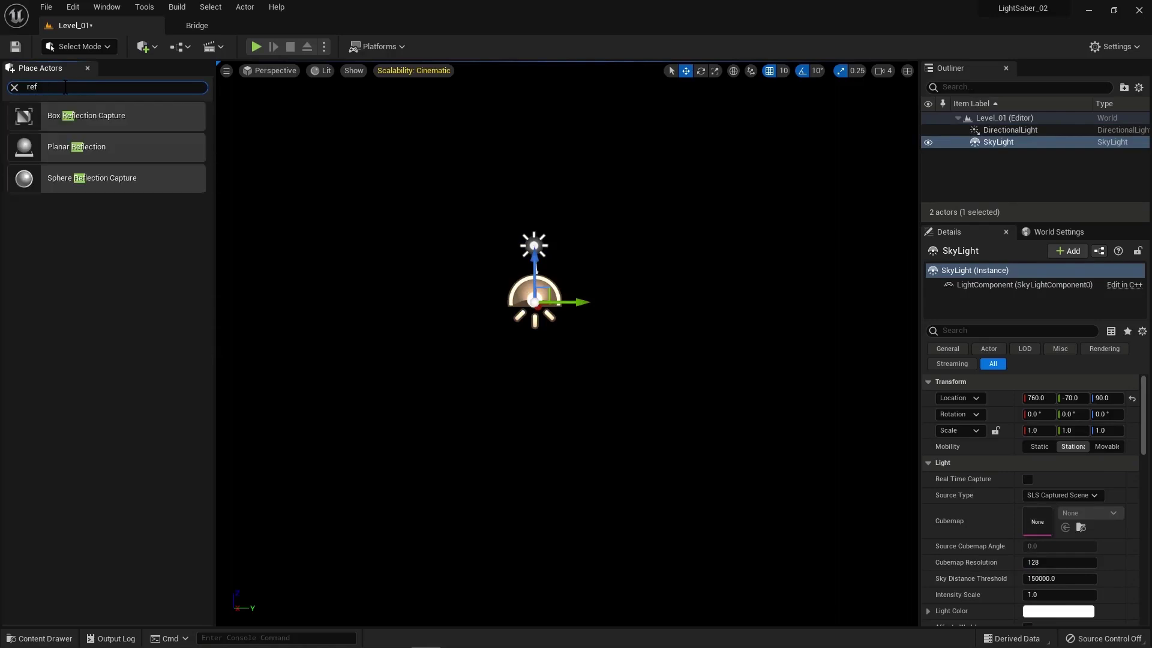
{"action": "left_click_drag", "start_coordinate": [75, 179], "coordinate": [539, 361]}
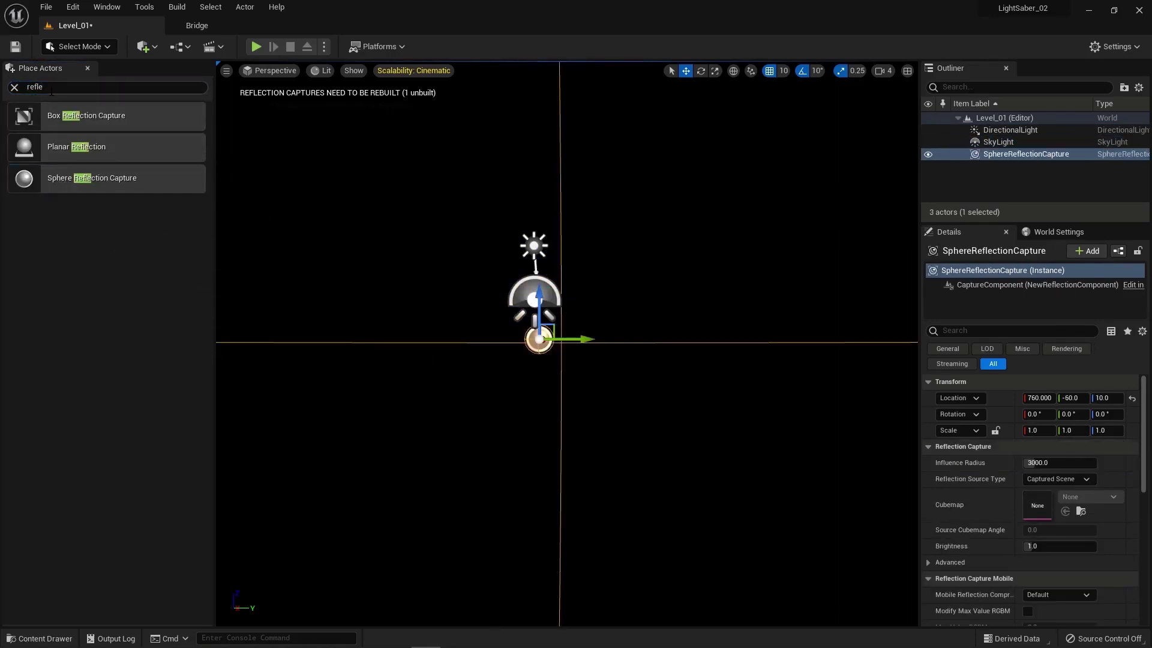
Search the placeable actors for "sky" and add a Sky Atmosphere to the level.
{"action": "left_click", "coordinate": [29, 87]}
{"action": "key", "text": "BackSpace"}
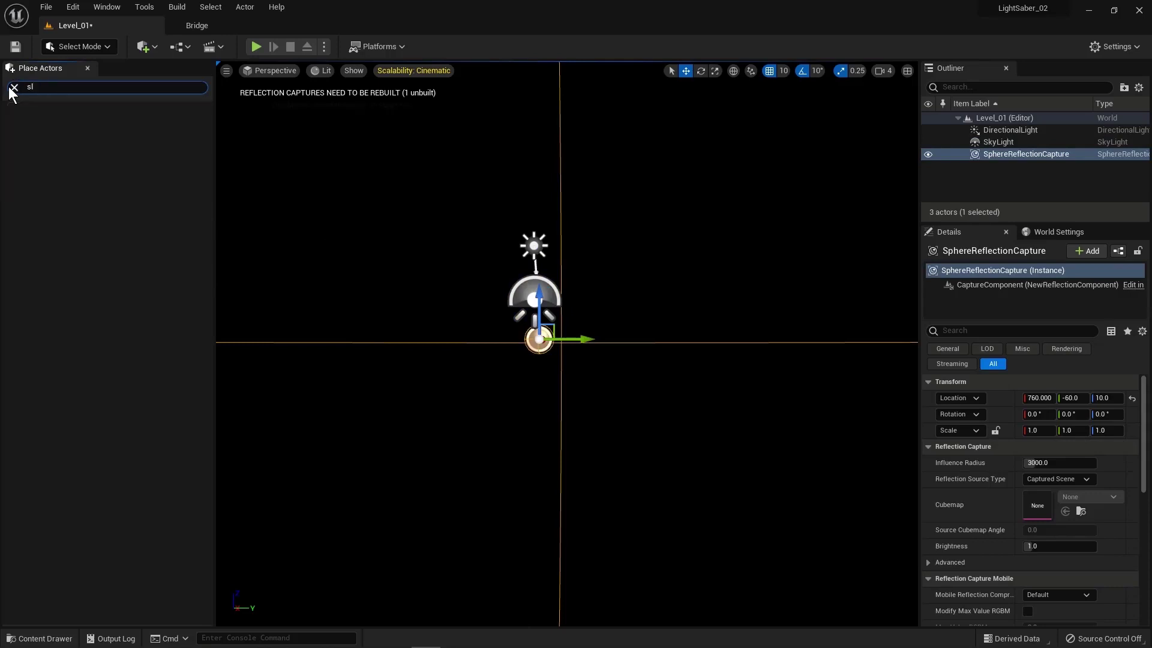
{"action": "type", "text": "sky"}
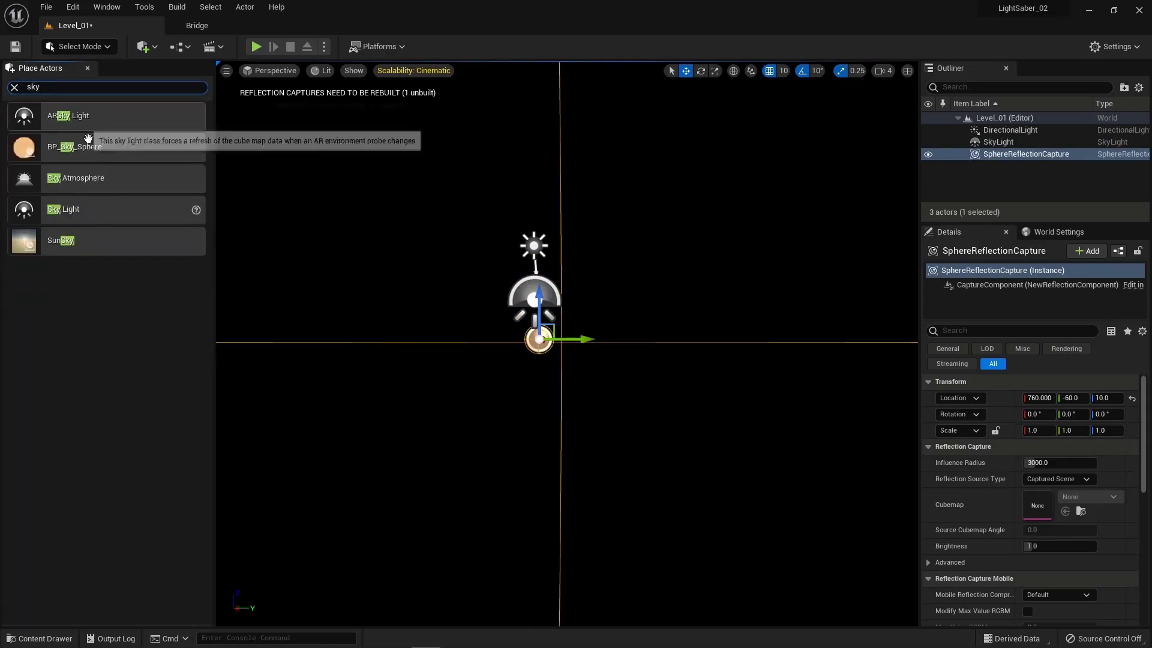
{"action": "left_click_drag", "start_coordinate": [77, 180], "coordinate": [446, 279]}
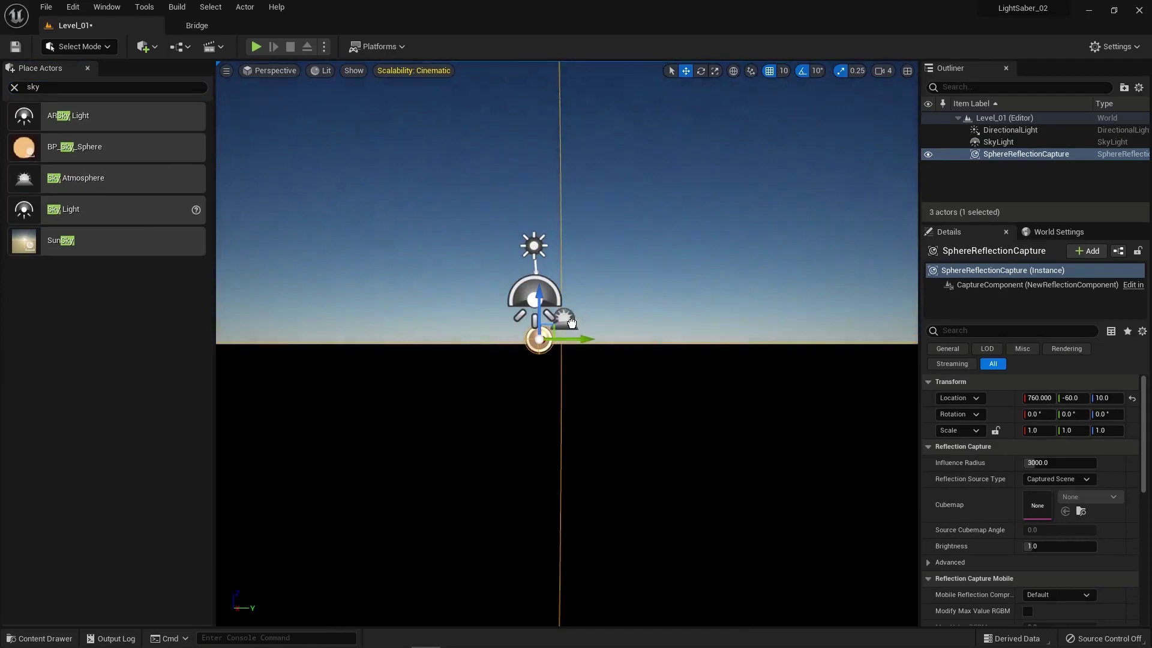
Search the placeable actors for "fog" and add an Exponential Height Fog near the reflection capture.
{"action": "left_click_drag", "start_coordinate": [59, 87], "coordinate": [2, 90]}
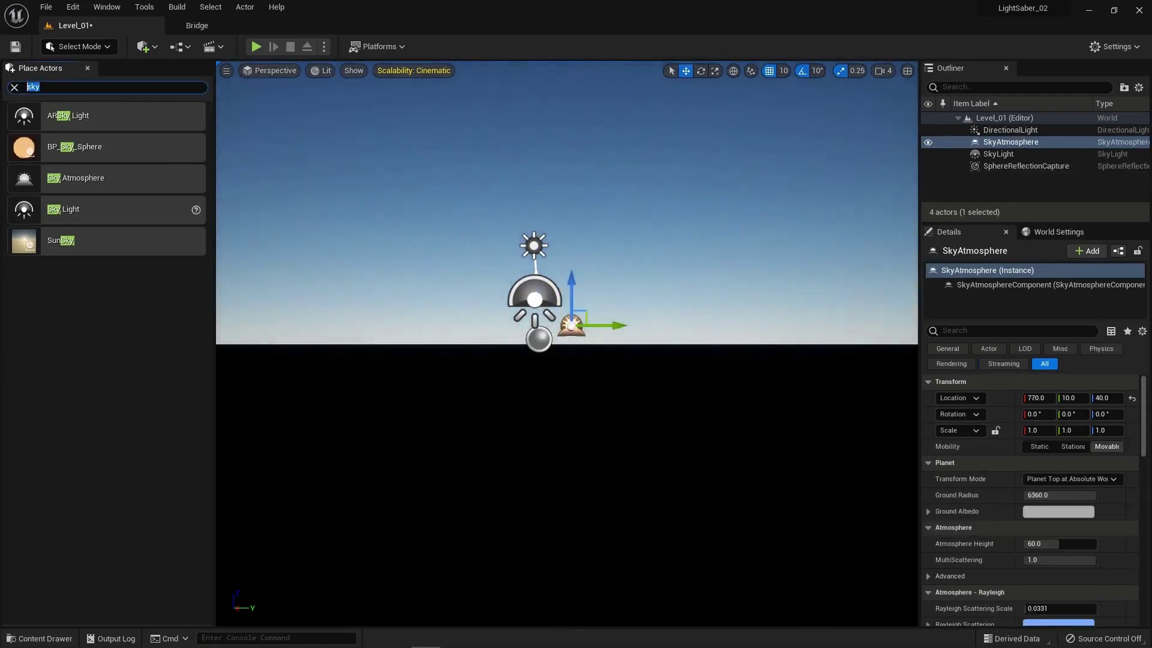
{"action": "type", "text": "fog"}
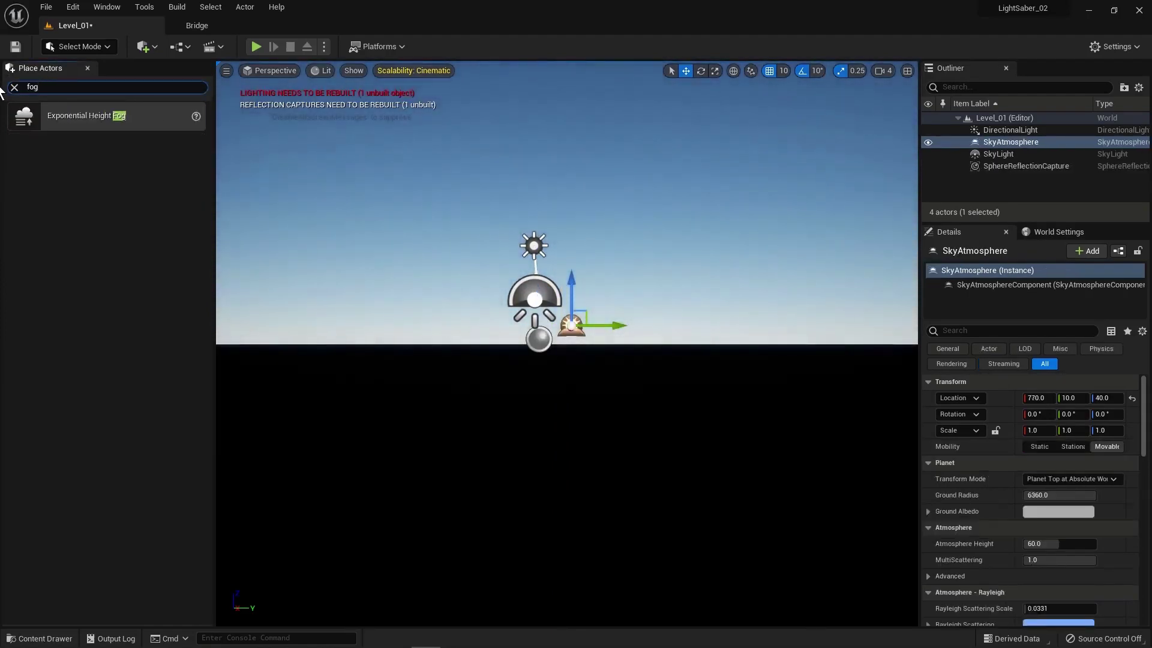
{"action": "left_click_drag", "start_coordinate": [29, 109], "coordinate": [551, 346]}
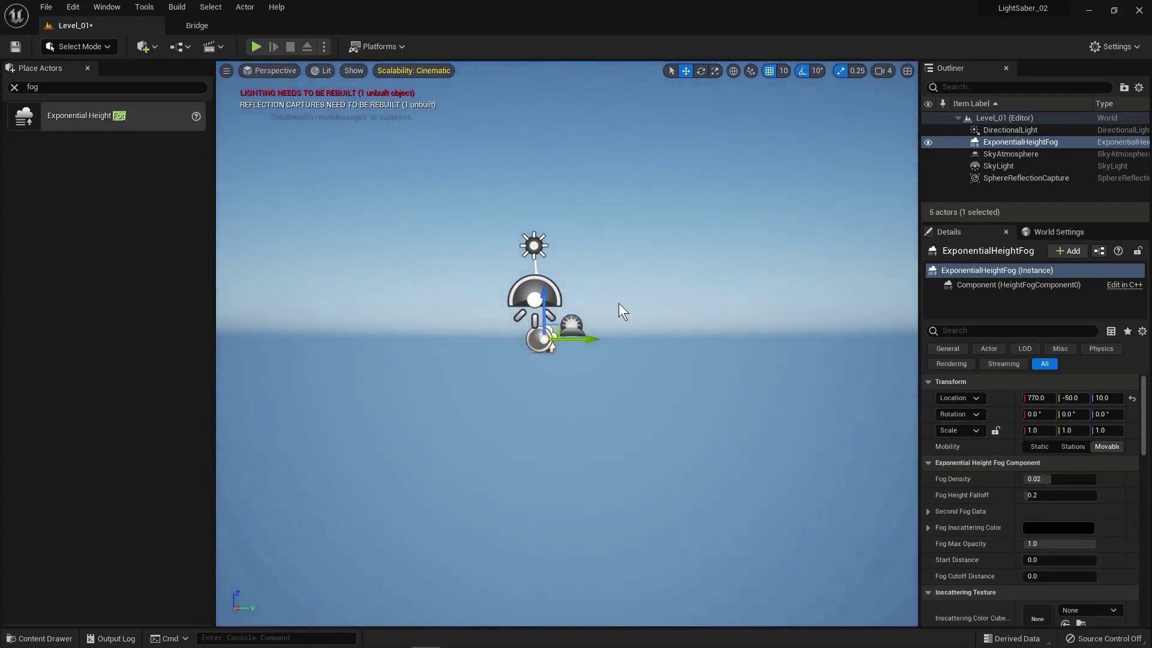
Examine the placed light and atmosphere actors from several viewpoints, focusing on the sphere reflection capture.
{"action": "right_click_drag", "start_coordinate": [618, 303], "coordinate": [666, 354]}
{"action": "key", "text": "f"}
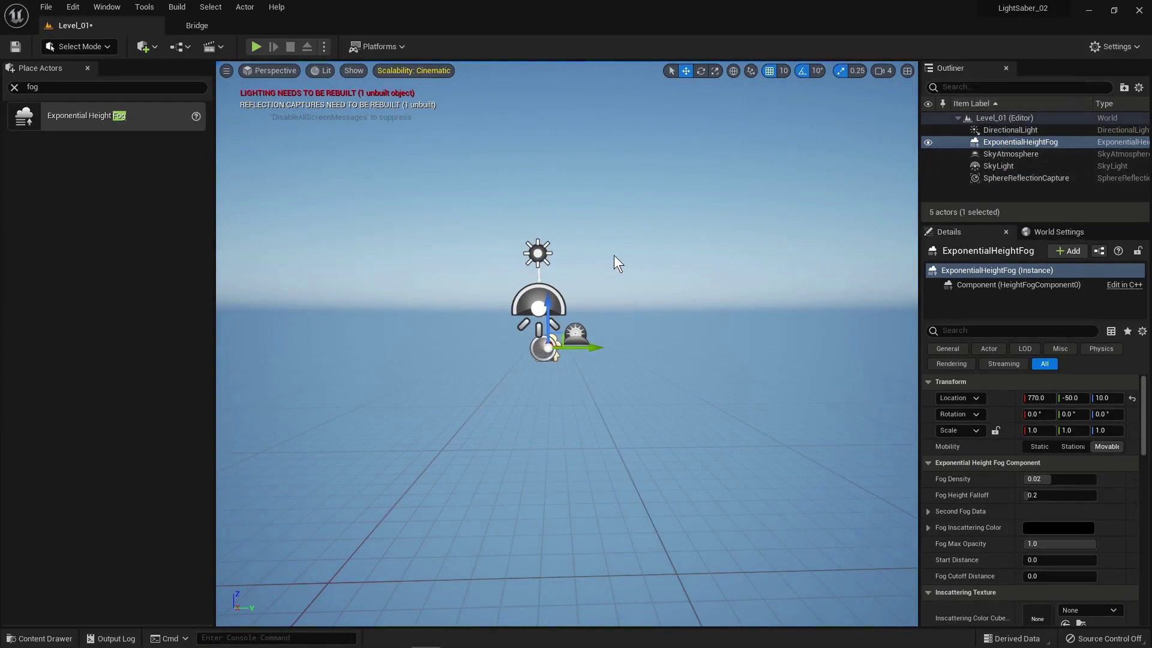
{"action": "left_click", "coordinate": [1003, 154]}
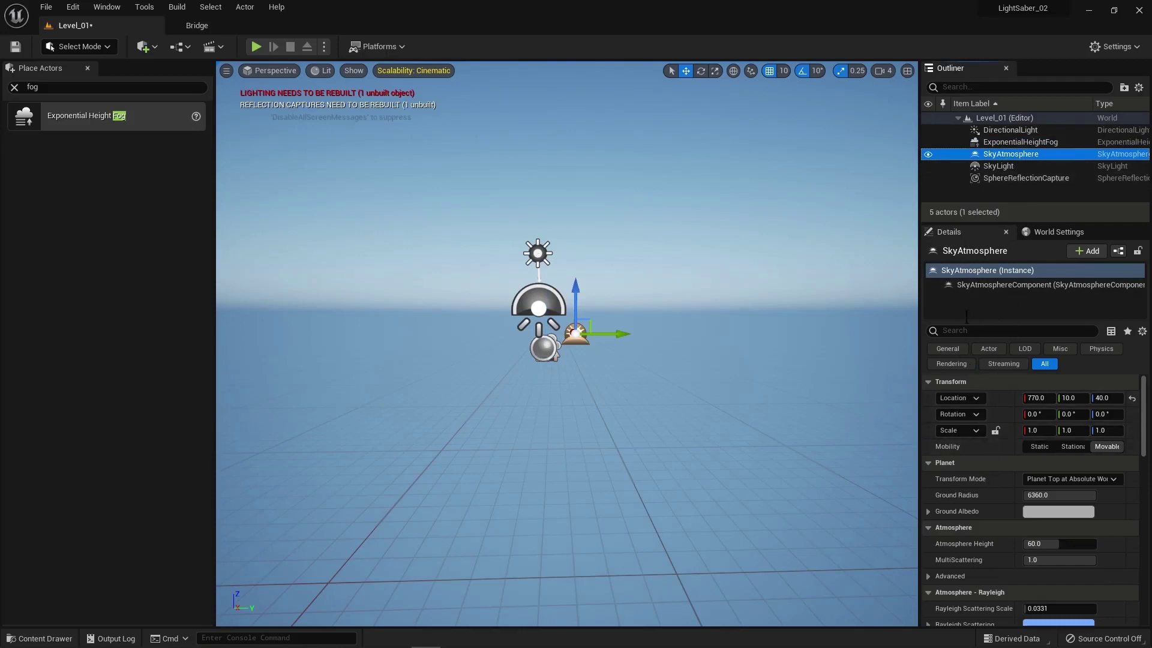
{"action": "left_click", "coordinate": [1026, 178]}
{"action": "key", "text": "f"}
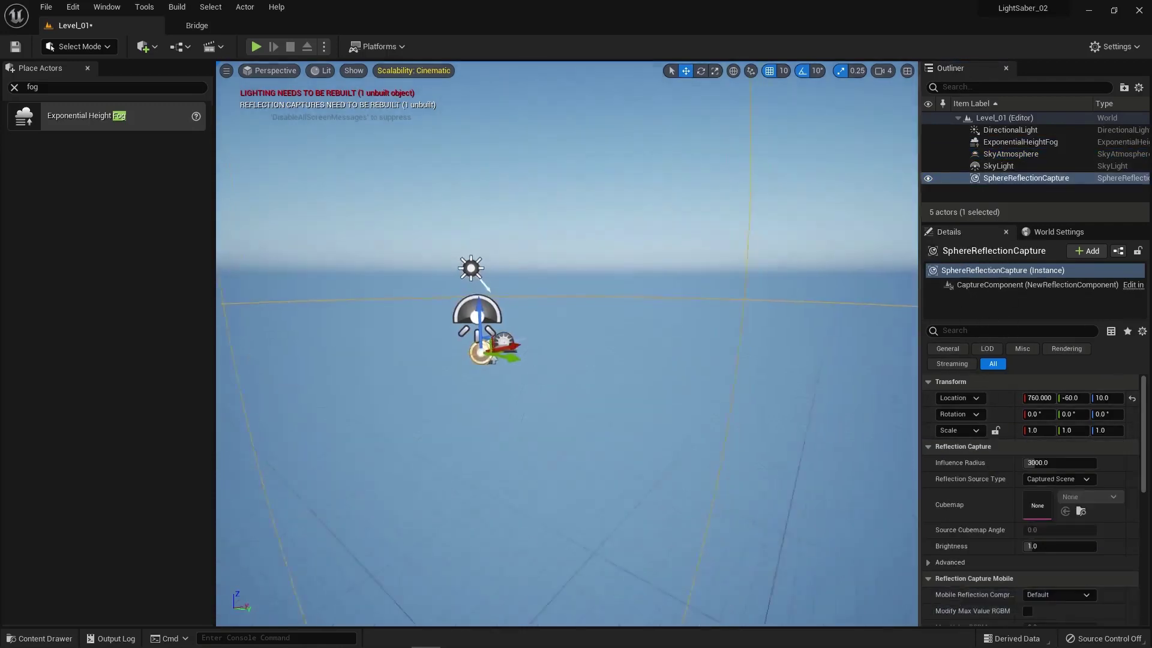
{"action": "left_click_drag", "start_coordinate": [493, 360], "coordinate": [595, 378], "text": "alt"}
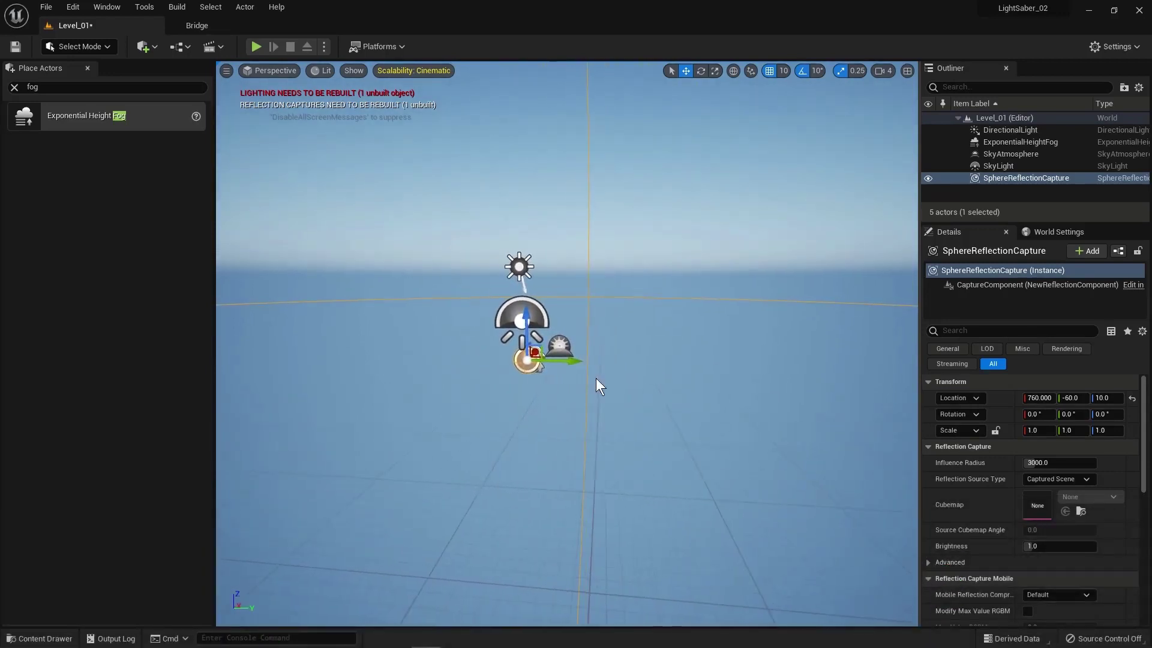
{"action": "mouse_move", "coordinate": [589, 375]}
{"action": "right_mouse_down", "text": "alt"}
{"action": "mouse_move", "coordinate": [624, 375]}
{"action": "mouse_move", "coordinate": [588, 376]}
{"action": "mouse_move", "coordinate": [618, 376]}
{"action": "mouse_move", "coordinate": [586, 390]}
{"action": "right_mouse_up", "text": "alt"}
{"action": "mouse_move", "coordinate": [587, 390]}
{"action": "middle_mouse_down", "text": "alt"}
{"action": "mouse_move", "coordinate": [663, 388]}
{"action": "mouse_move", "coordinate": [574, 386]}
{"action": "mouse_move", "coordinate": [646, 412]}
{"action": "mouse_move", "coordinate": [564, 375]}
{"action": "mouse_move", "coordinate": [581, 387]}
{"action": "middle_mouse_up", "text": "alt"}
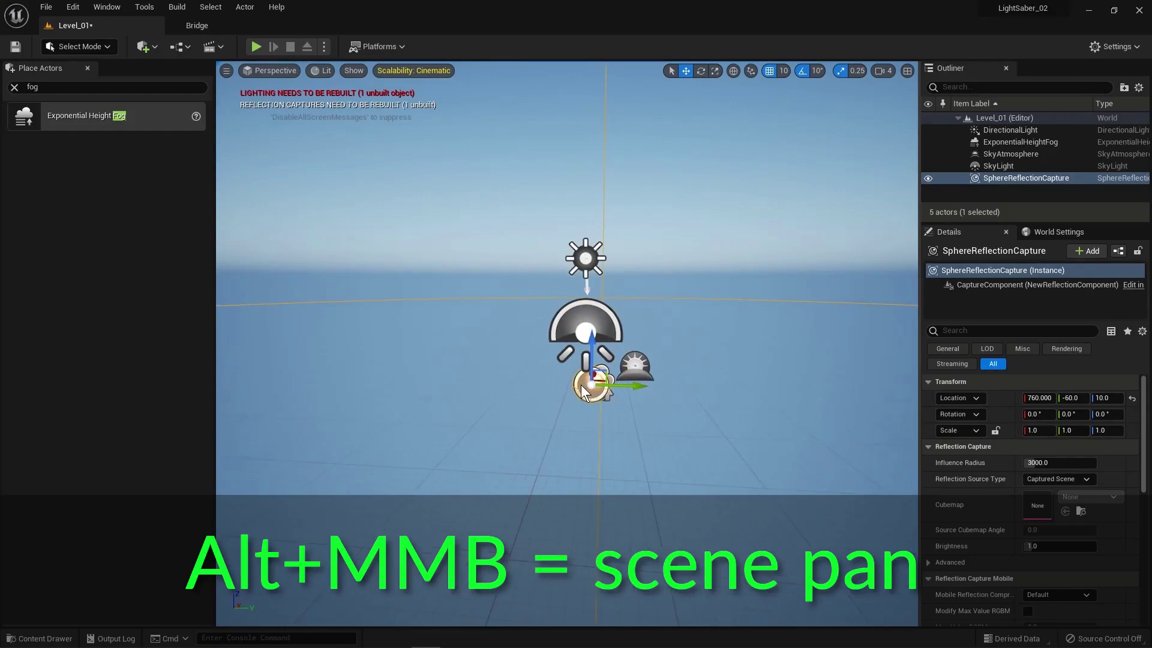
{"action": "key", "text": "f"}
{"action": "scroll", "coordinate": [732, 432], "scroll_direction": "up", "scroll_amount": 3}
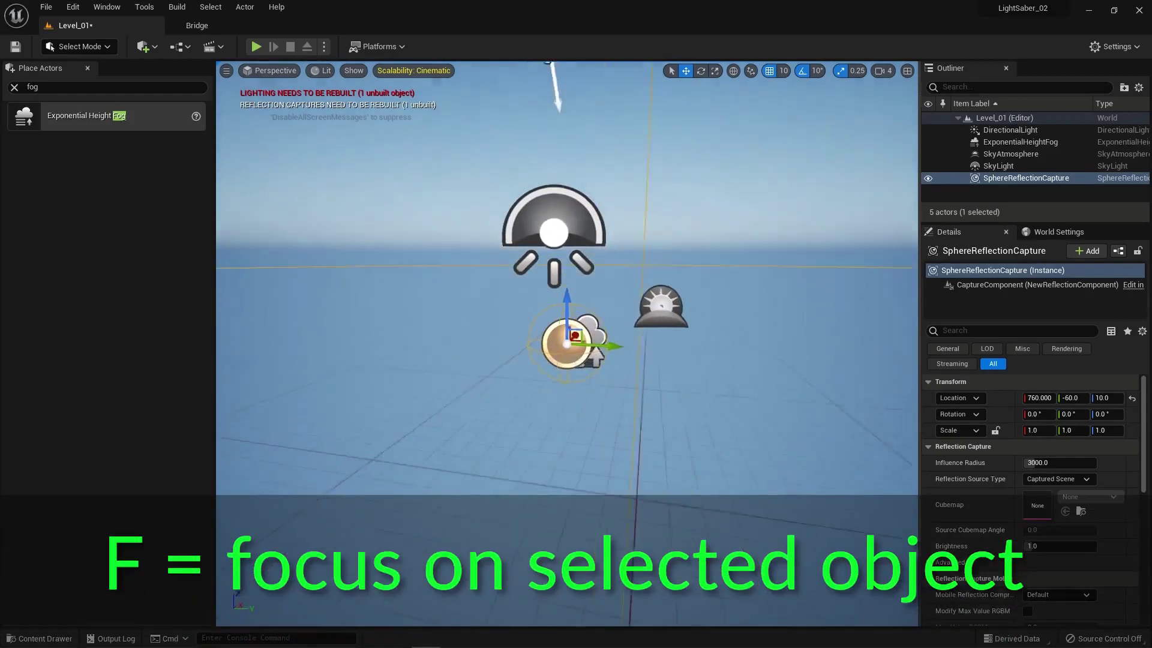
{"action": "right_click_drag", "start_coordinate": [729, 429], "coordinate": [728, 429]}
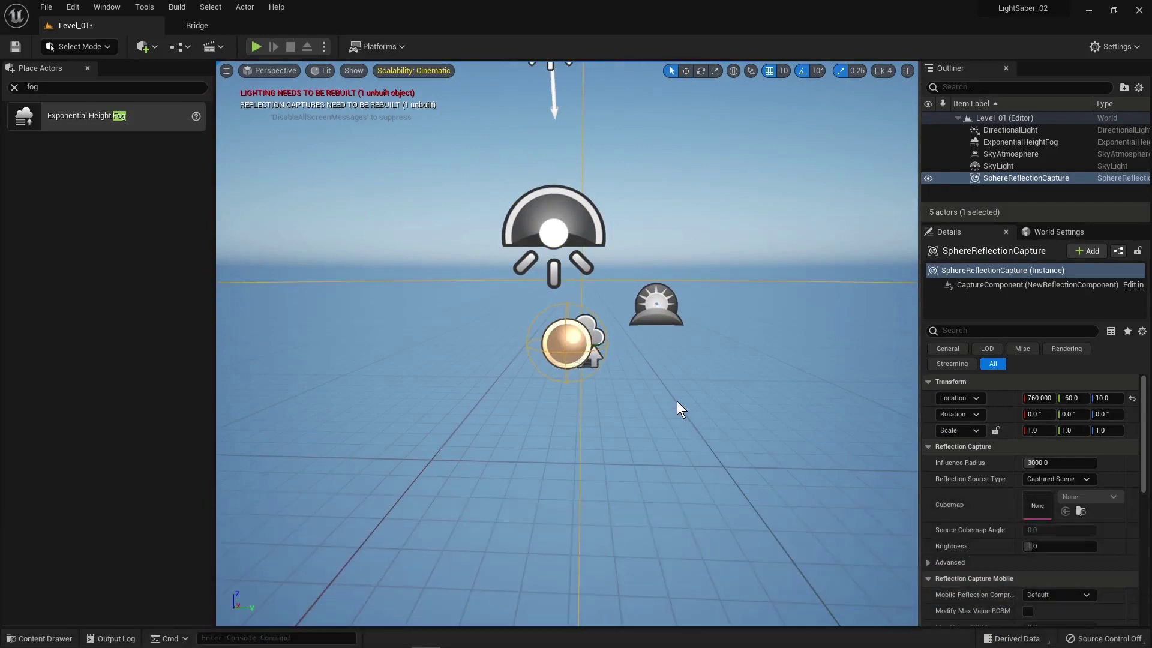
Cycle through the select, move, rotate and scale tools with the sphere reflection capture selected.
{"action": "key", "text": "r"}
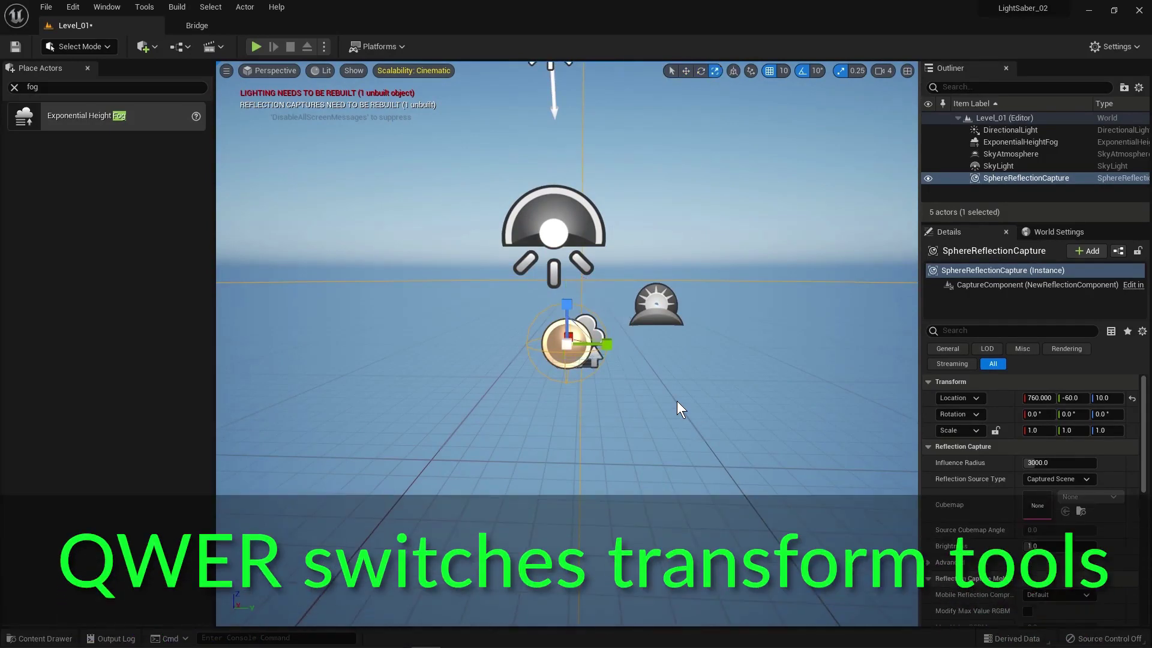
{"action": "key", "text": "q"}
{"action": "key", "text": "w"}
{"action": "key", "text": "e"}
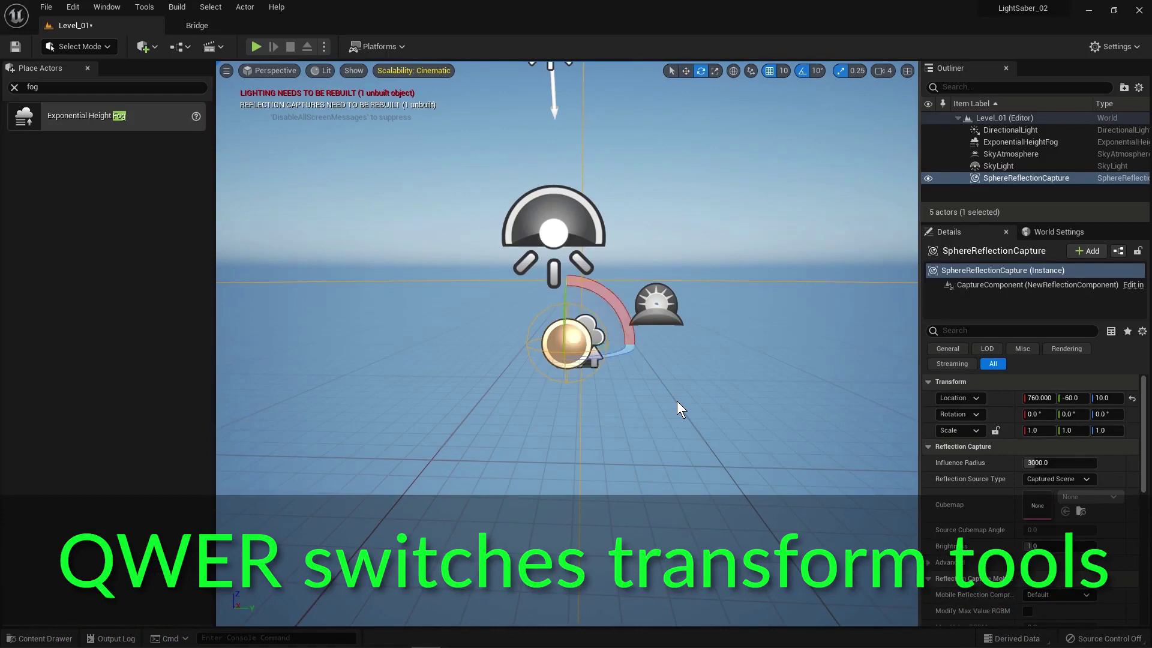
{"action": "key", "text": "r"}
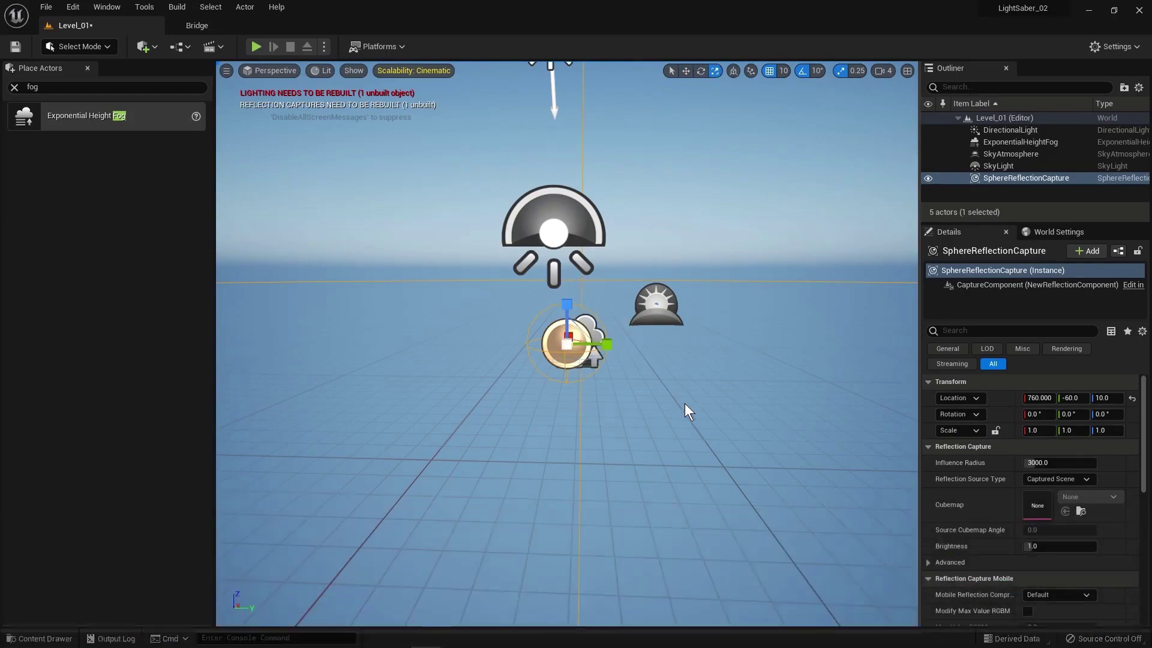
{"action": "key", "text": "space"}
{"action": "key", "text": "space"}
{"action": "key", "text": "space"}
{"action": "key", "text": "space"}
{"action": "key", "text": "space"}
{"action": "key", "text": "space"}
{"action": "key", "text": "space"}
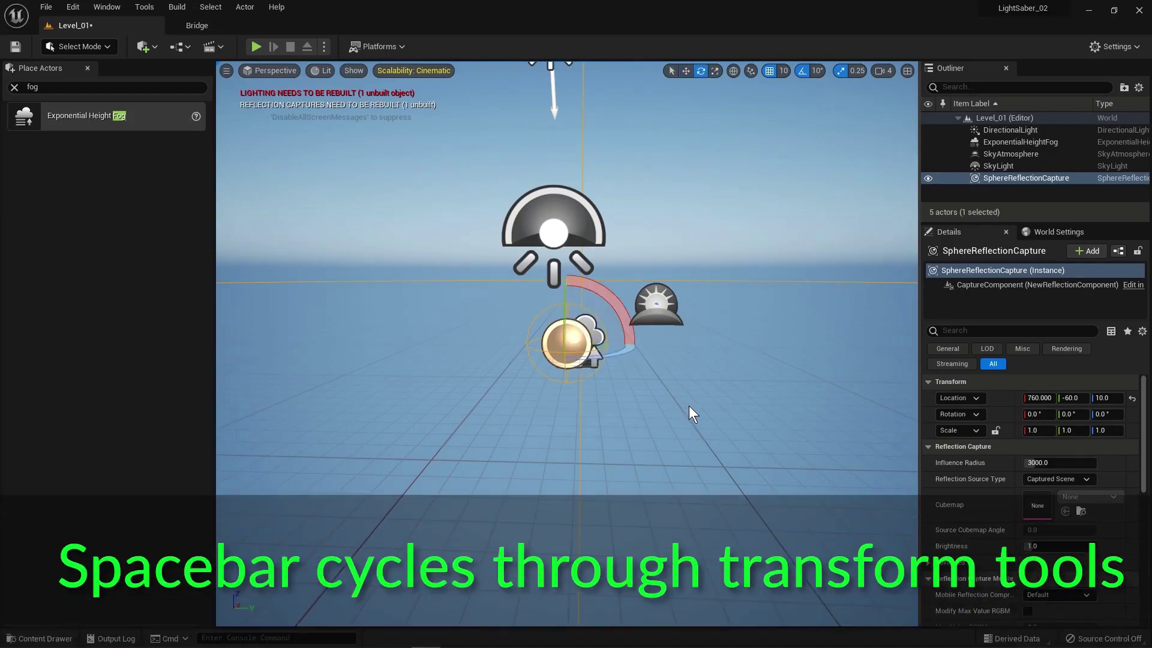
{"action": "key", "text": "space"}
{"action": "key", "text": "space"}
{"action": "key", "text": "space"}
{"action": "key", "text": "space"}
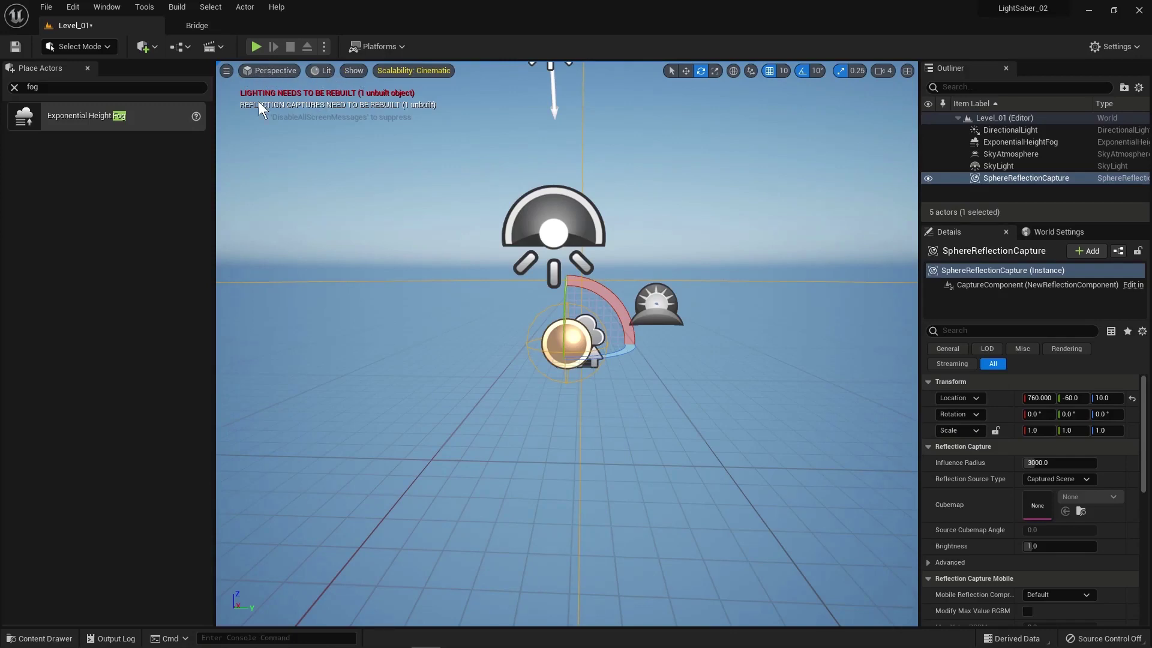
Start importing LKightSaber_01 from the scenes folder of the Maya 2023 LightSaber project into the Content folder.
{"action": "left_click", "coordinate": [42, 638]}
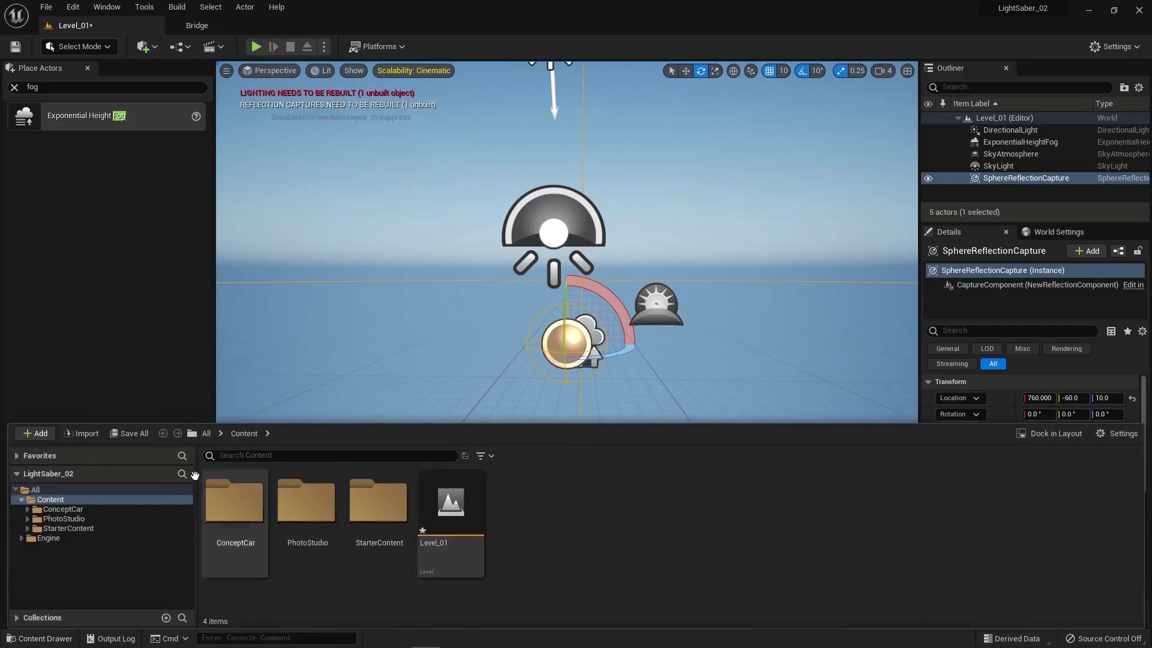
{"action": "left_click", "coordinate": [84, 433]}
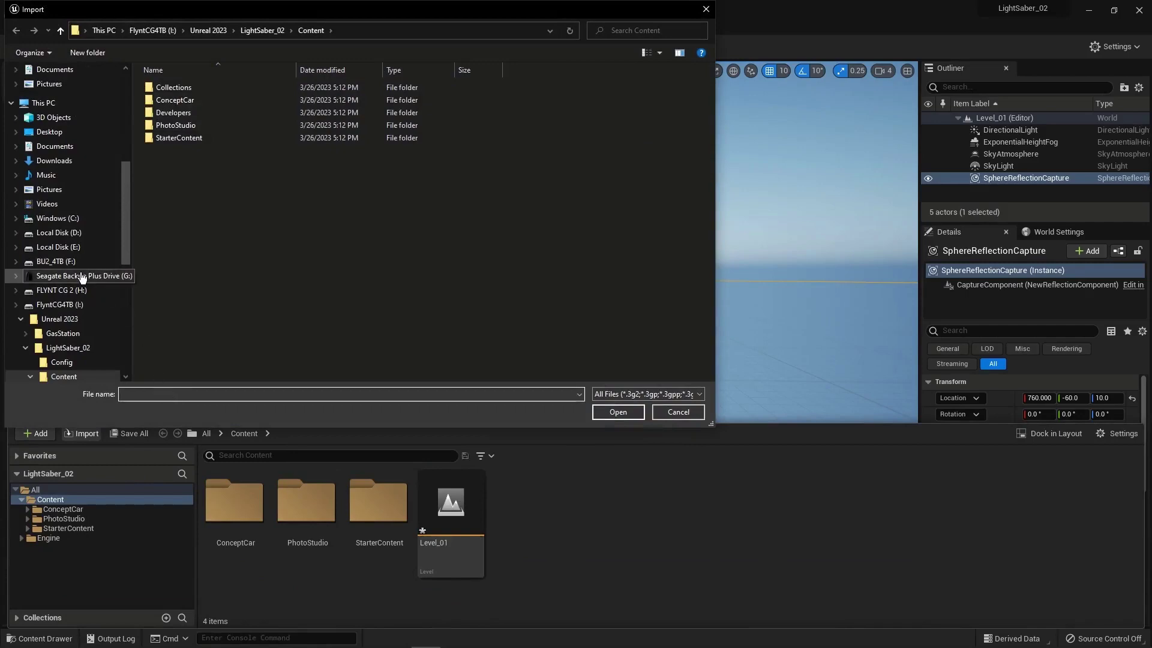
{"action": "left_click", "coordinate": [60, 305]}
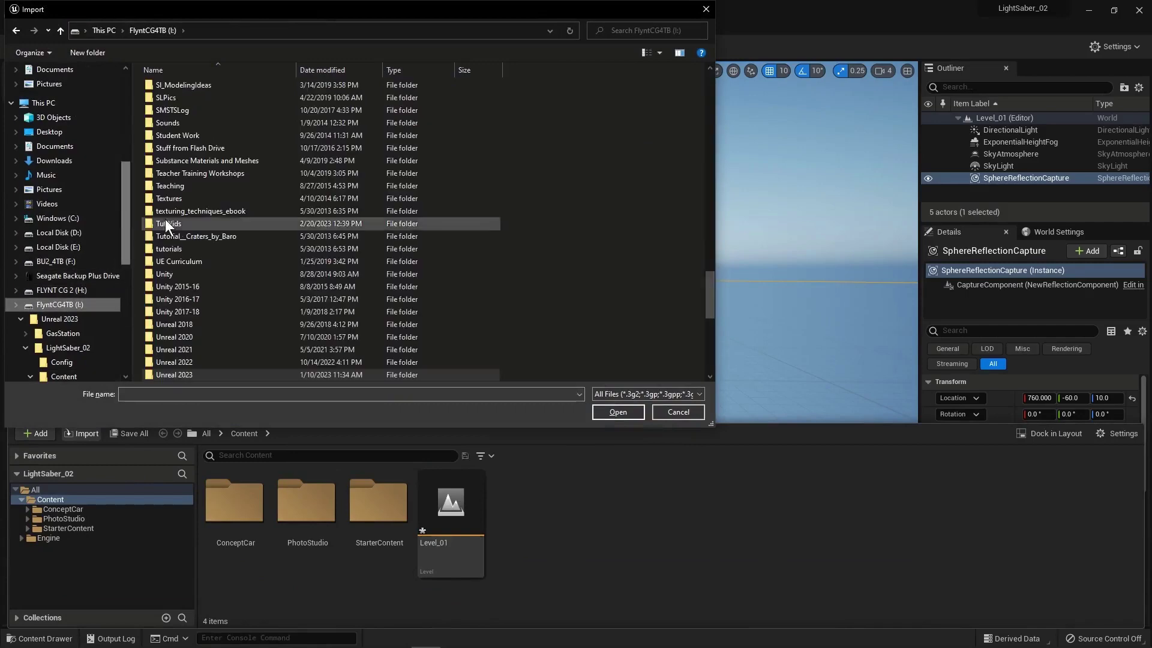
{"action": "scroll", "coordinate": [199, 264], "scroll_direction": "down", "scroll_amount": 8}
{"action": "scroll", "coordinate": [200, 269], "scroll_direction": "up", "scroll_amount": 15}
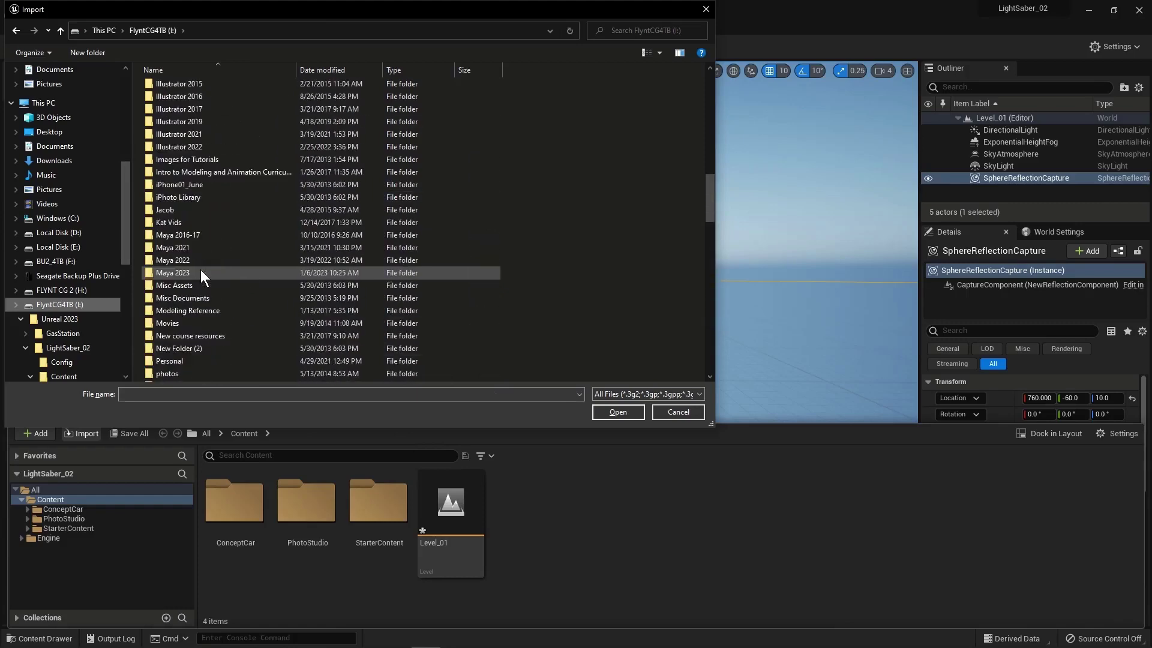
{"action": "double_click", "coordinate": [156, 270]}
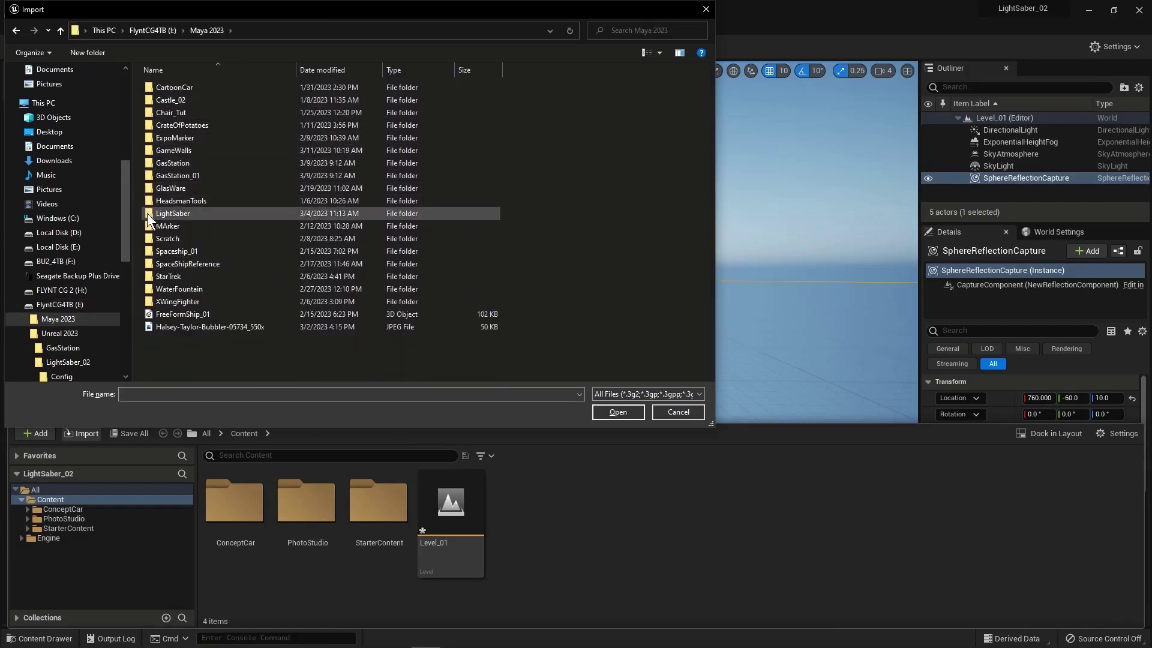
{"action": "double_click", "coordinate": [168, 213]}
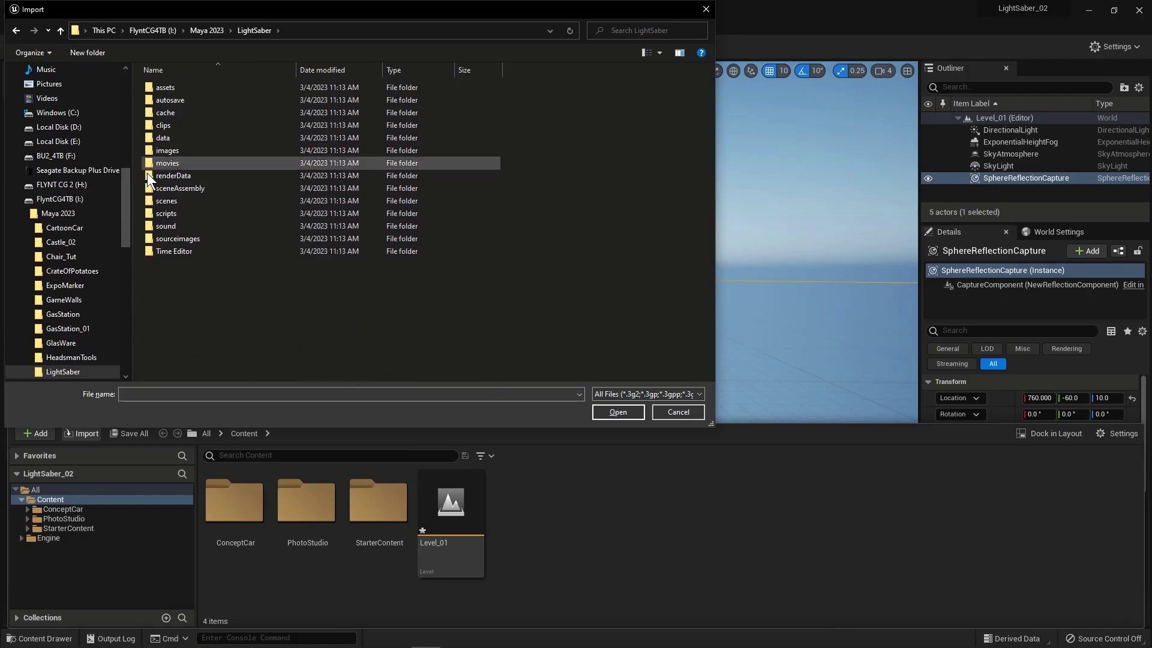
{"action": "double_click", "coordinate": [147, 198]}
{"action": "left_click", "coordinate": [176, 99]}
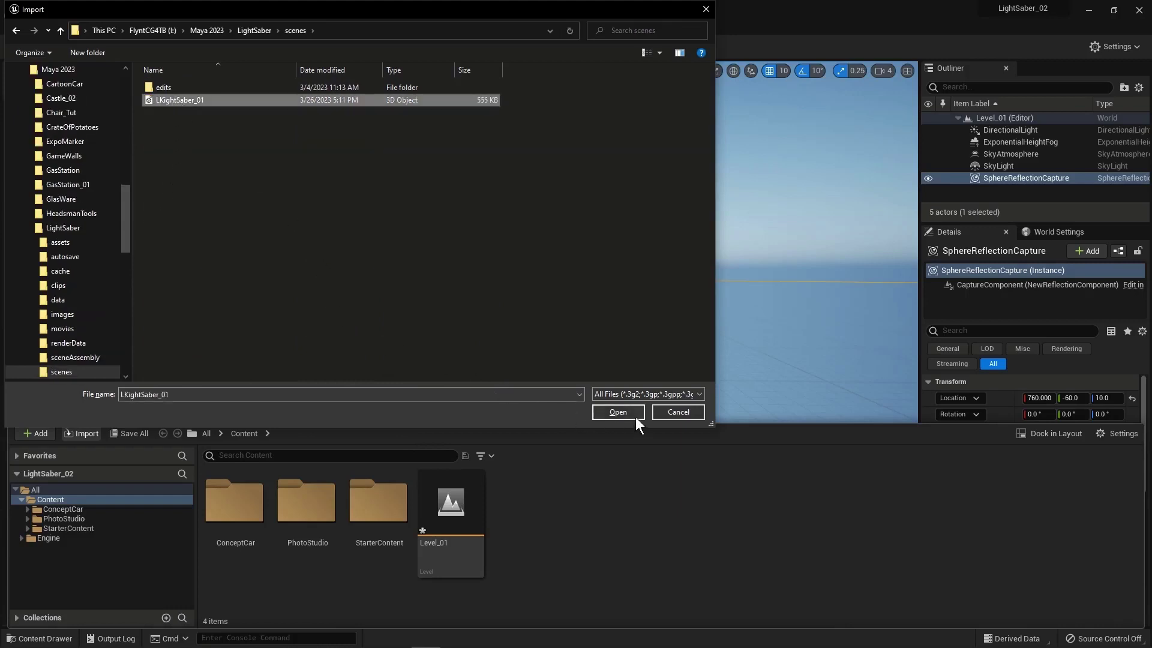
{"action": "left_click", "coordinate": [618, 412]}
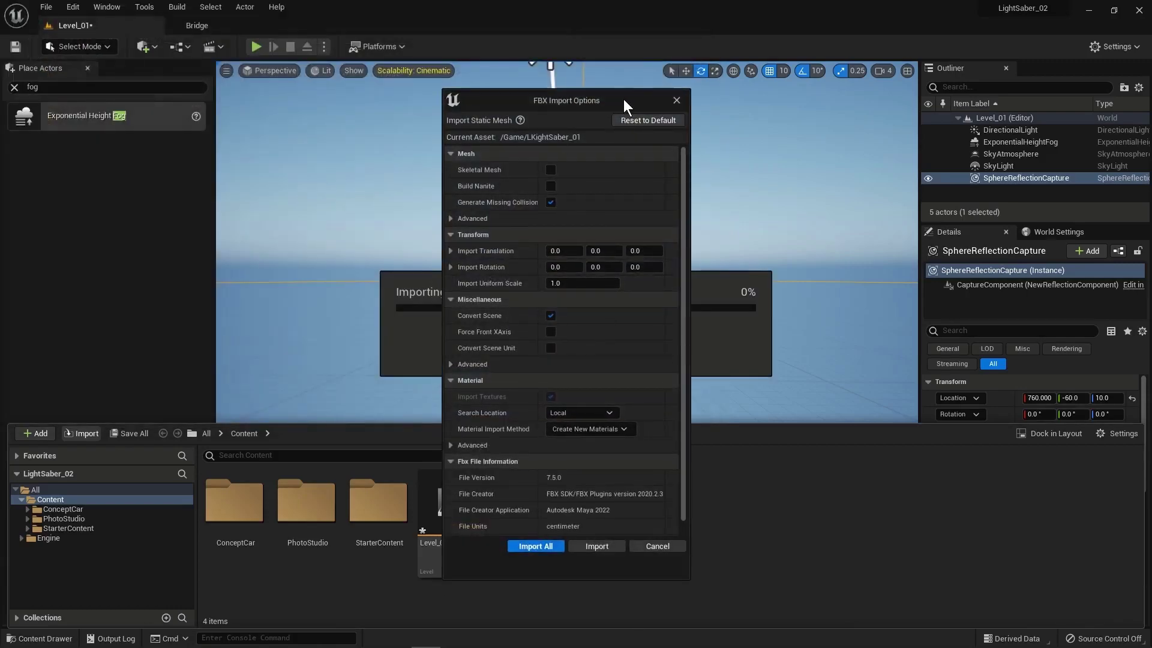
Expand the advanced mesh settings of the FBX import and enable Combine Meshes.
{"action": "left_click_drag", "start_coordinate": [682, 181], "coordinate": [683, 204]}
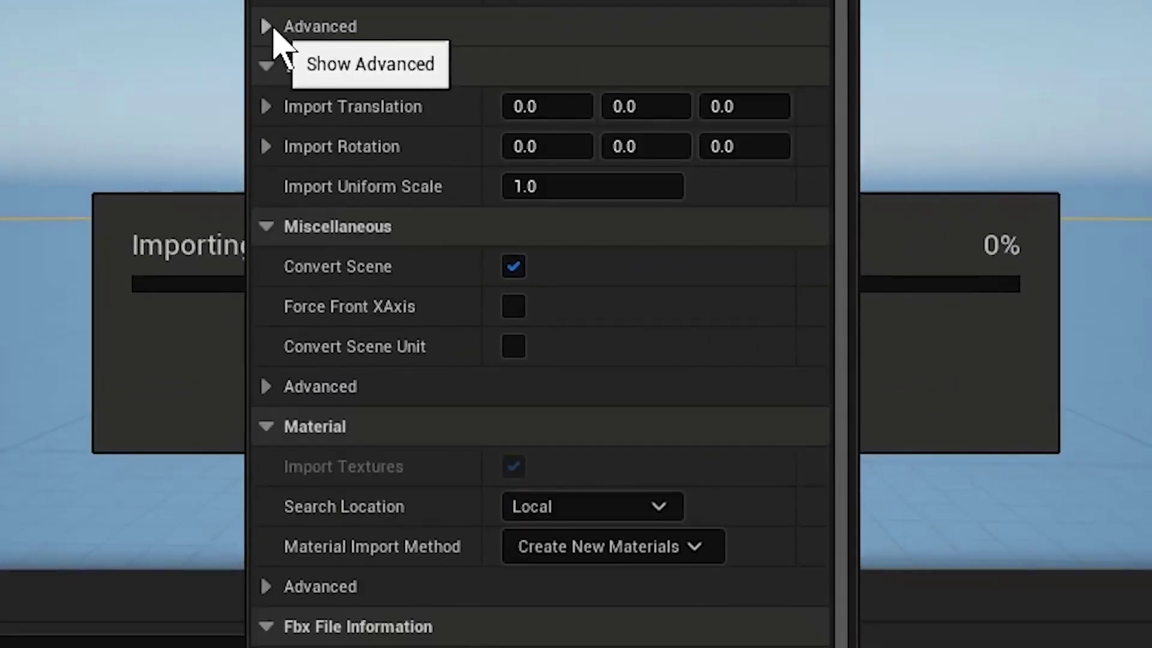
{"action": "left_click", "coordinate": [275, 32]}
{"action": "left_click", "coordinate": [274, 32]}
{"action": "left_click", "coordinate": [274, 31]}
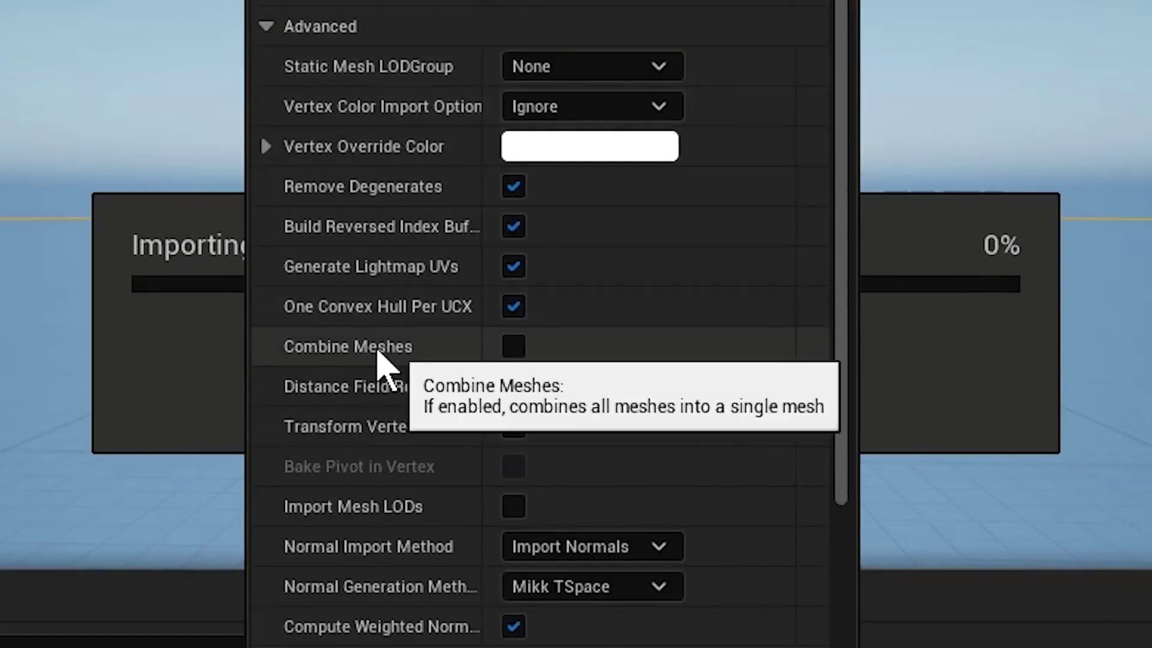
{"action": "left_click", "coordinate": [514, 349]}
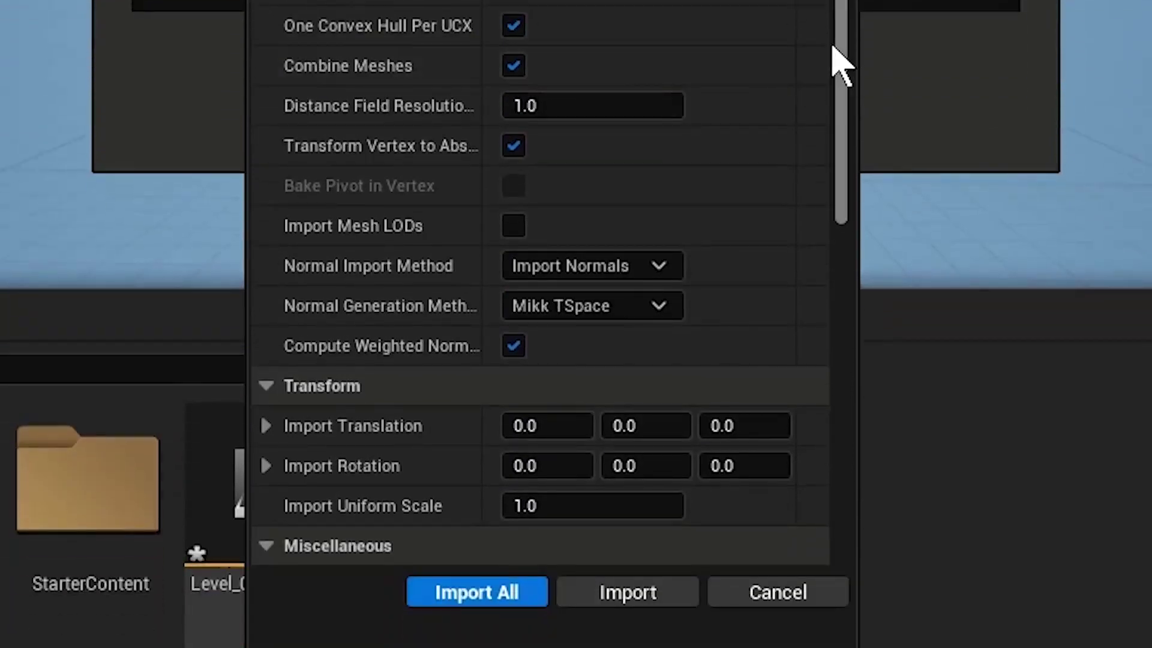
Set the FBX material import method to Do Not Create Material and import all of the lightsaber's meshes.
{"action": "scroll", "coordinate": [837, 336], "scroll_direction": "down", "scroll_amount": 5}
{"action": "scroll", "coordinate": [846, 180], "scroll_direction": "down", "scroll_amount": 4}
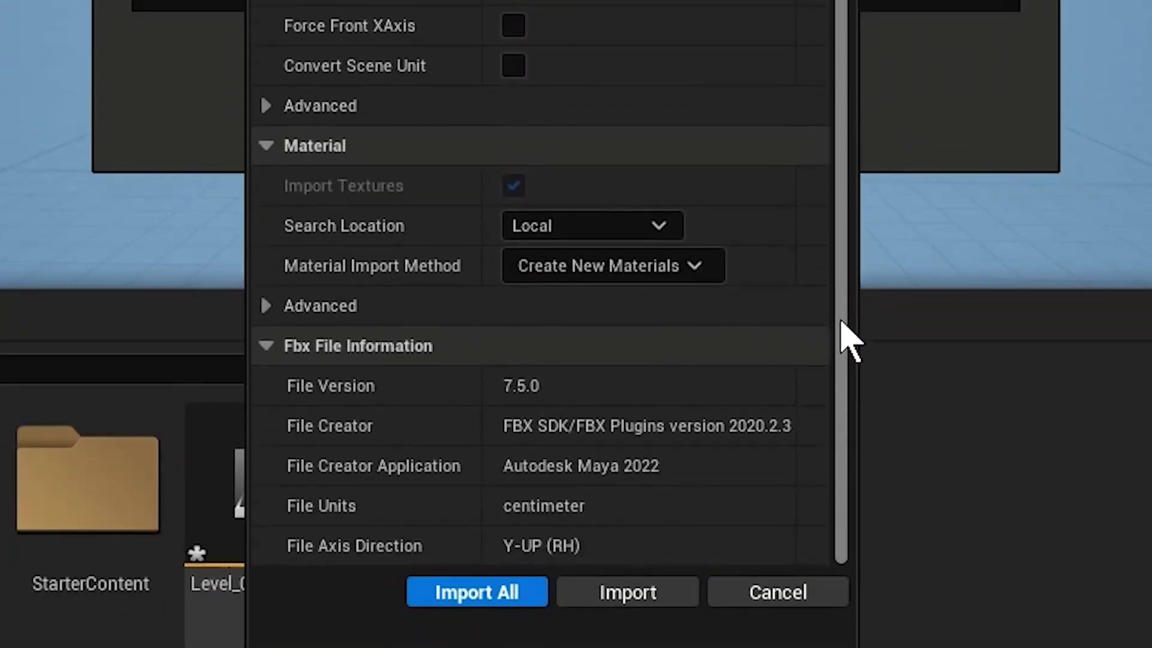
{"action": "left_click", "coordinate": [696, 267]}
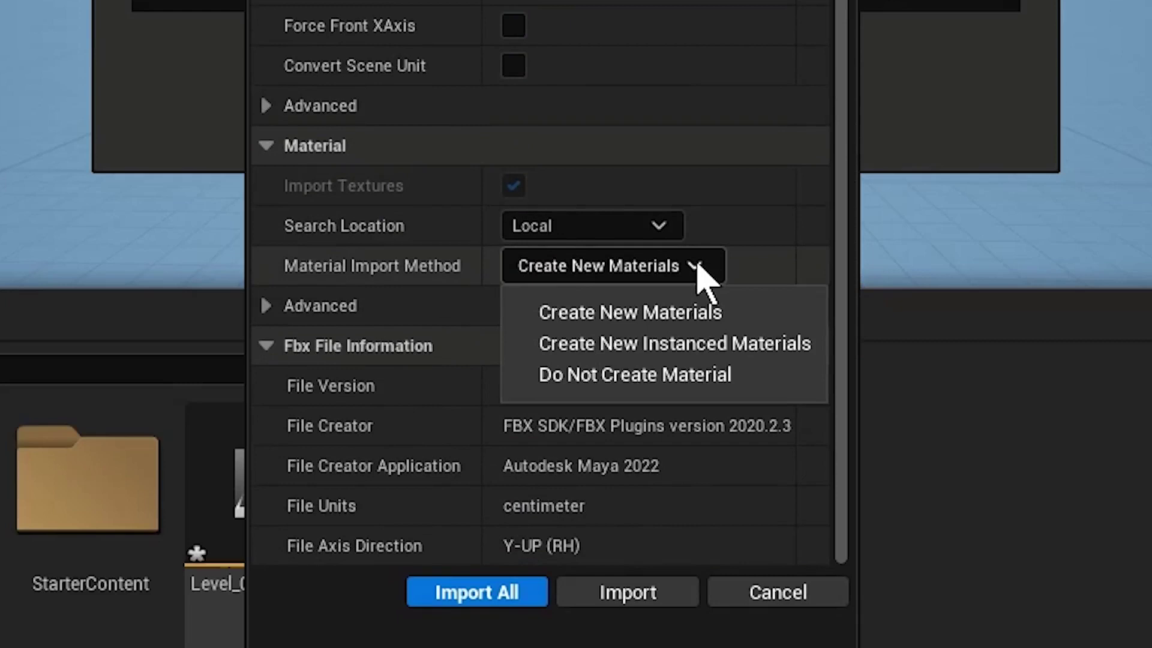
{"action": "left_click", "coordinate": [696, 377]}
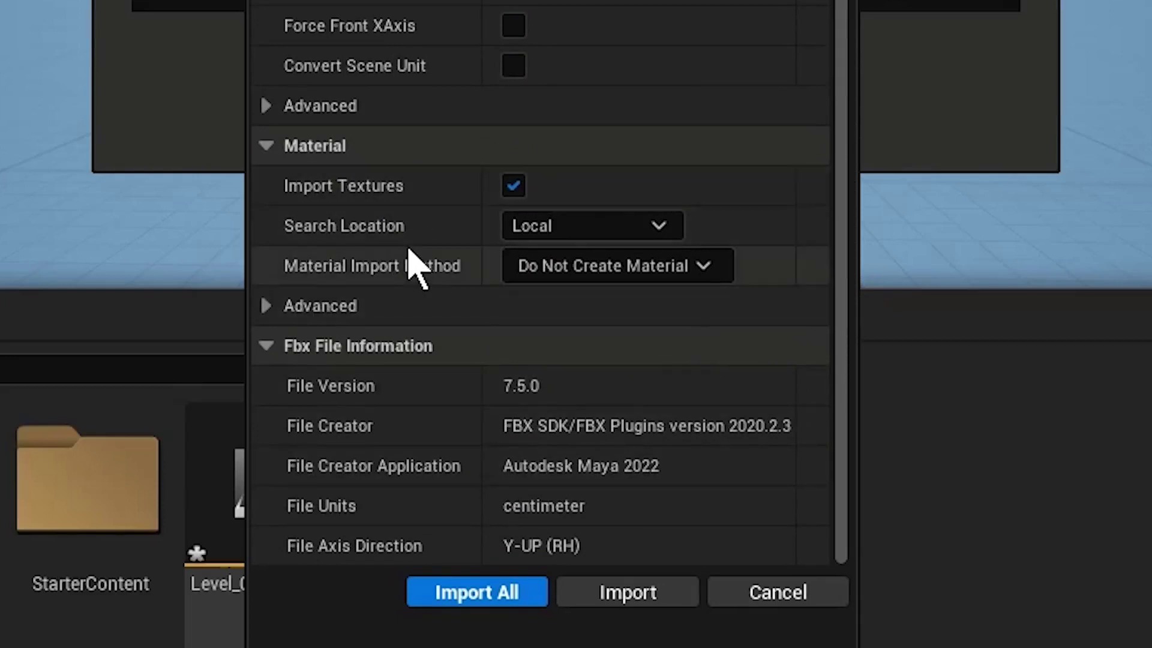
{"action": "left_click", "coordinate": [492, 595]}
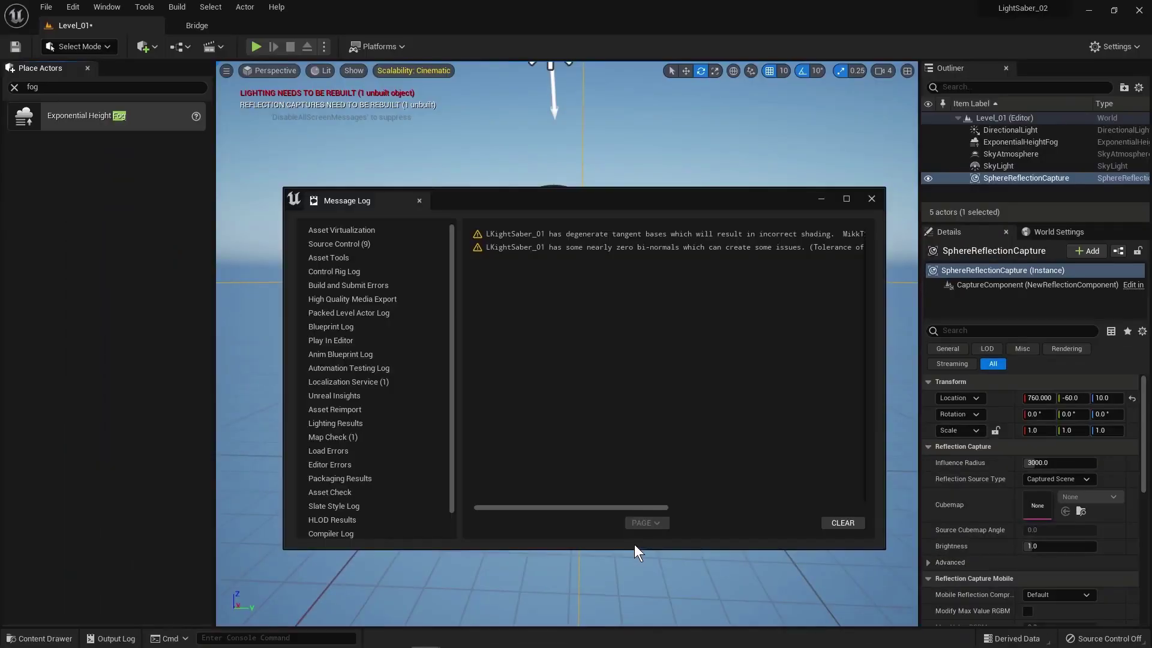
Clear the import warnings from the message log and close the log.
{"action": "left_click_drag", "start_coordinate": [619, 208], "coordinate": [596, 182]}
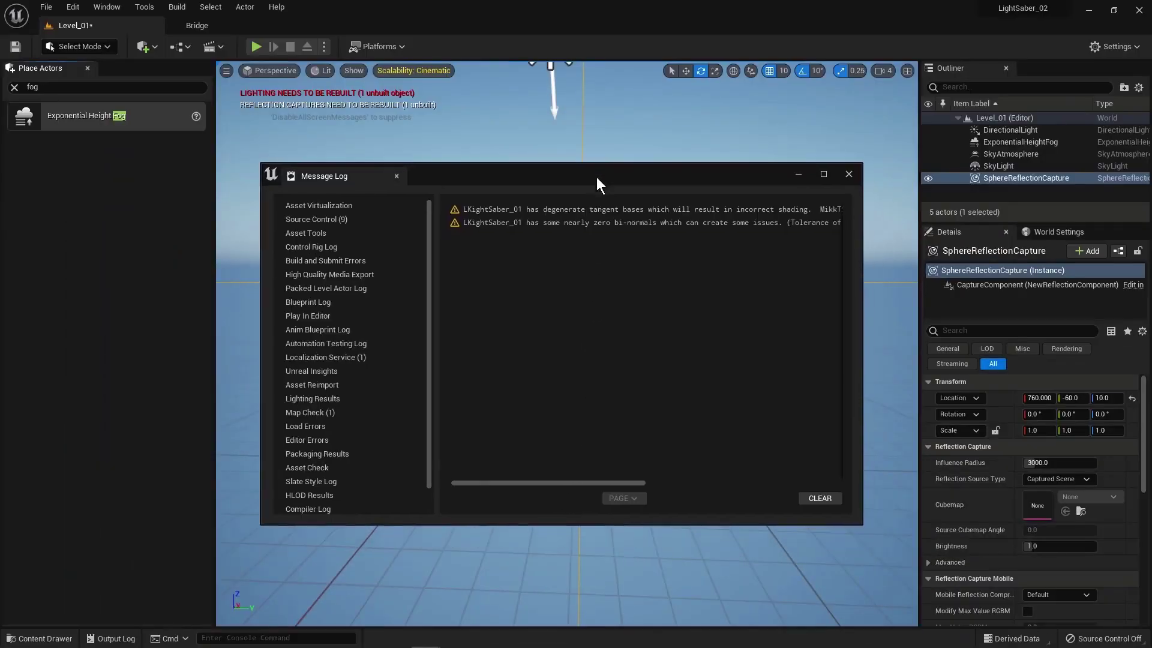
{"action": "left_click", "coordinate": [826, 499]}
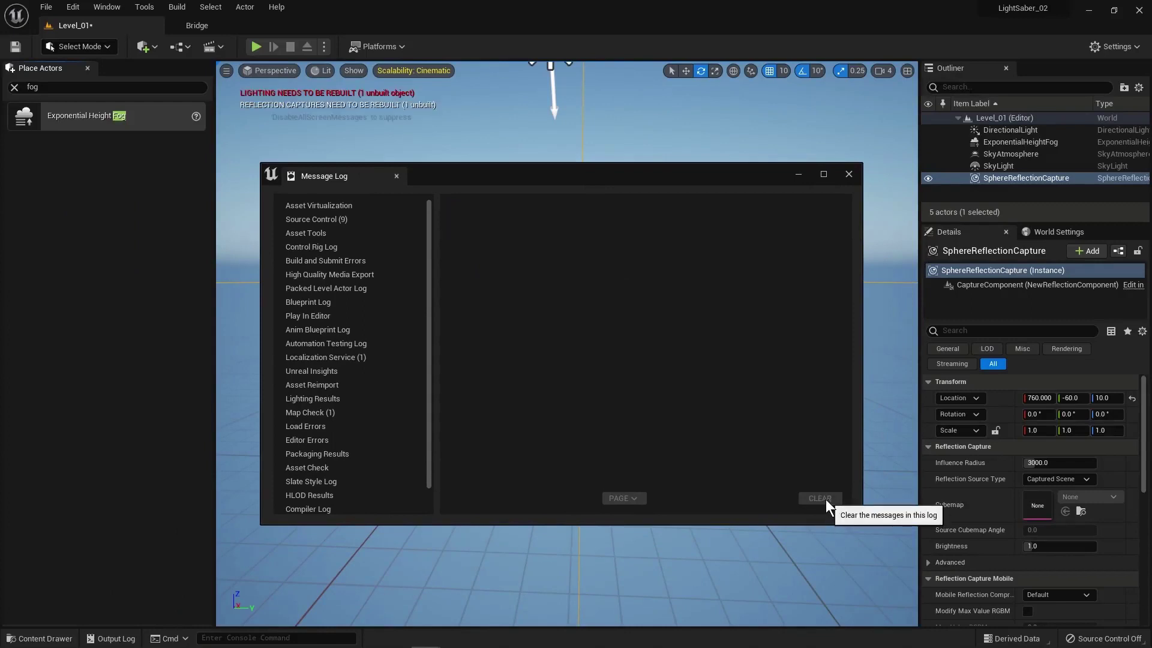
{"action": "left_click", "coordinate": [848, 174]}
Show the Content folder's assets and inspect the details of the imported LKightSaber_01 static mesh and Level_01.
{"action": "left_click", "coordinate": [43, 640]}
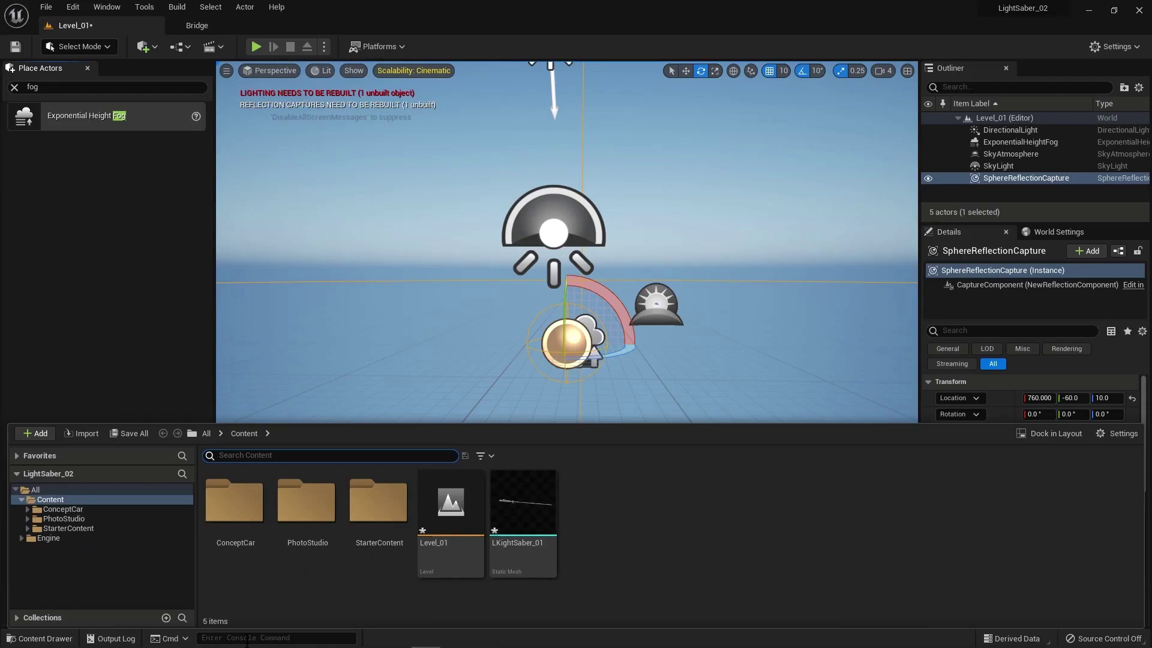
{"action": "mouse_move", "coordinate": [528, 515]}
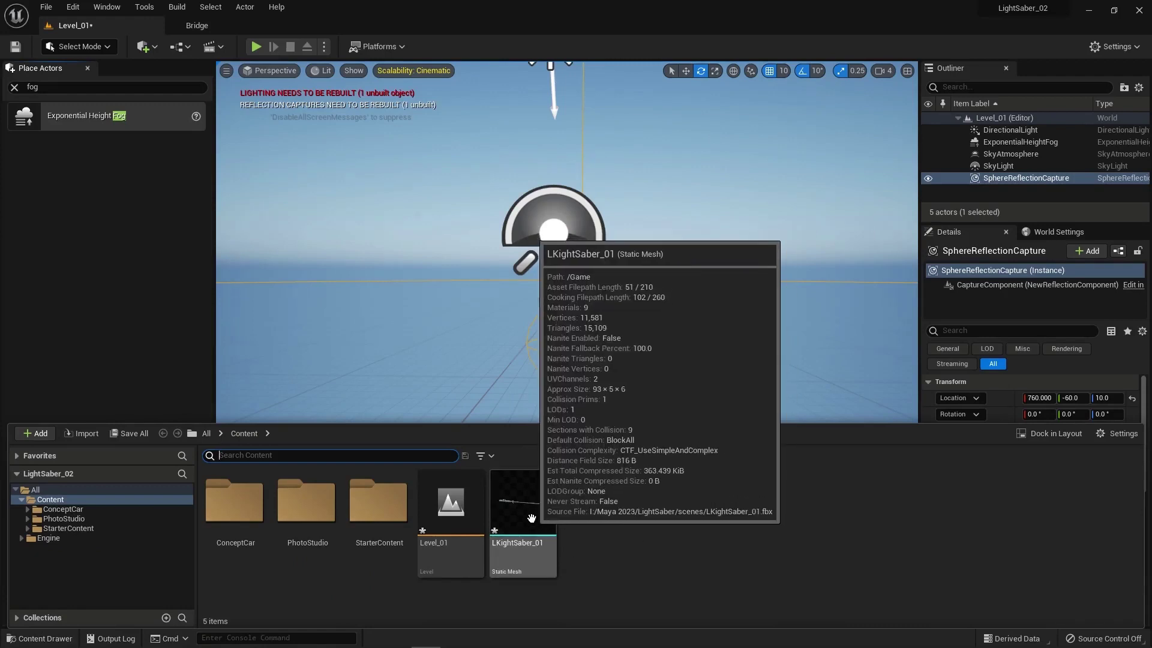
{"action": "mouse_move", "coordinate": [450, 533]}
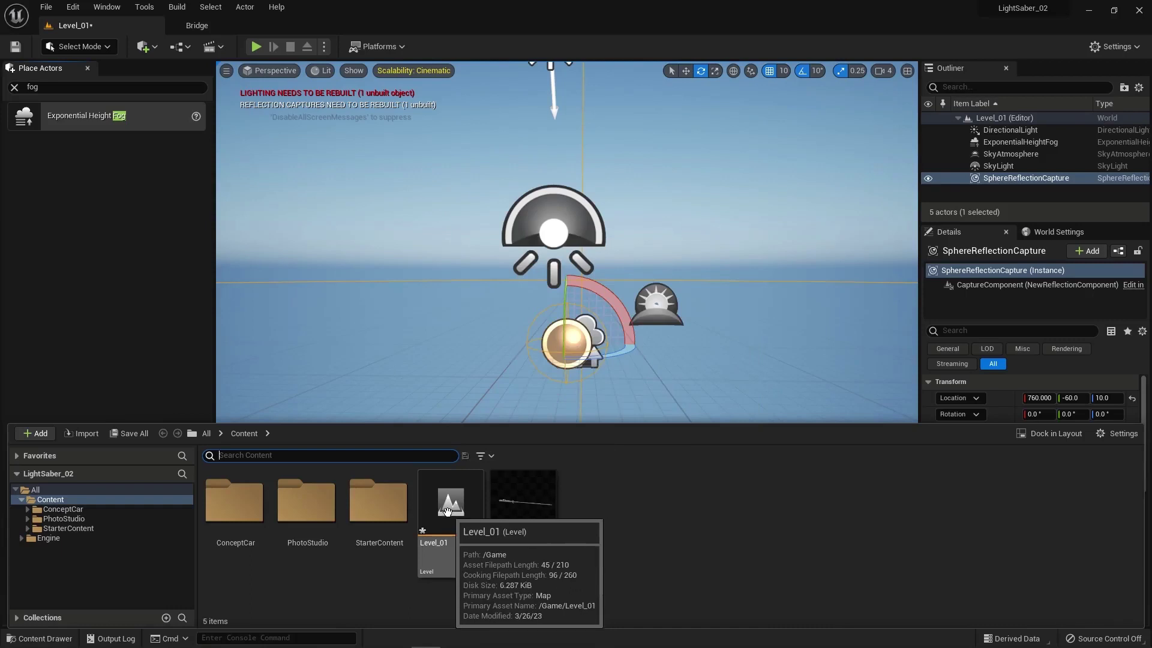